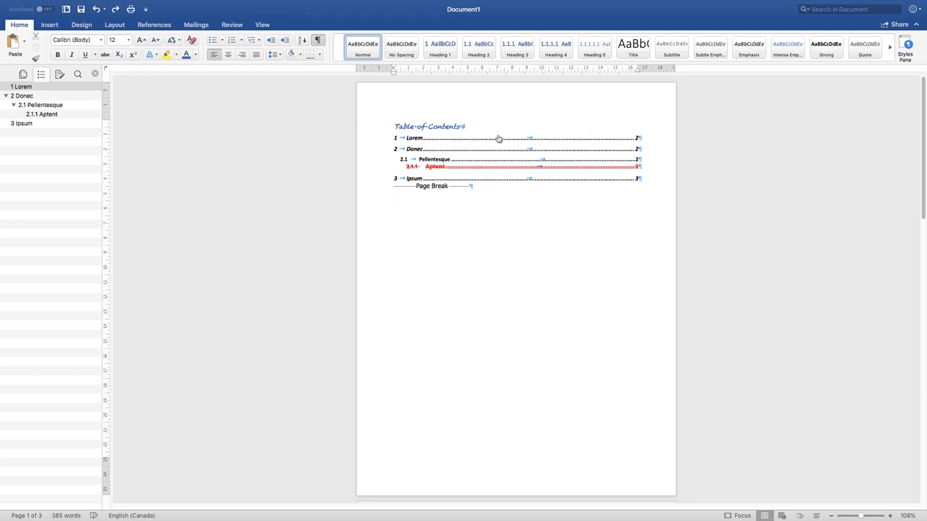
Hide the paragraph and other formatting marks in the document.
click(321, 42)
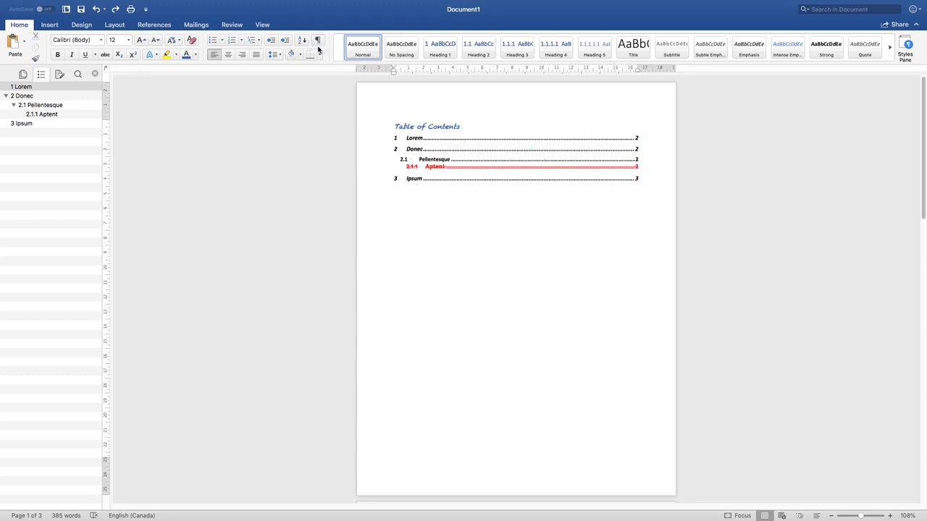
click(321, 42)
click(320, 42)
Open the header and footer areas of the table of contents page in turn, returning to the body text each time.
double_click(480, 98)
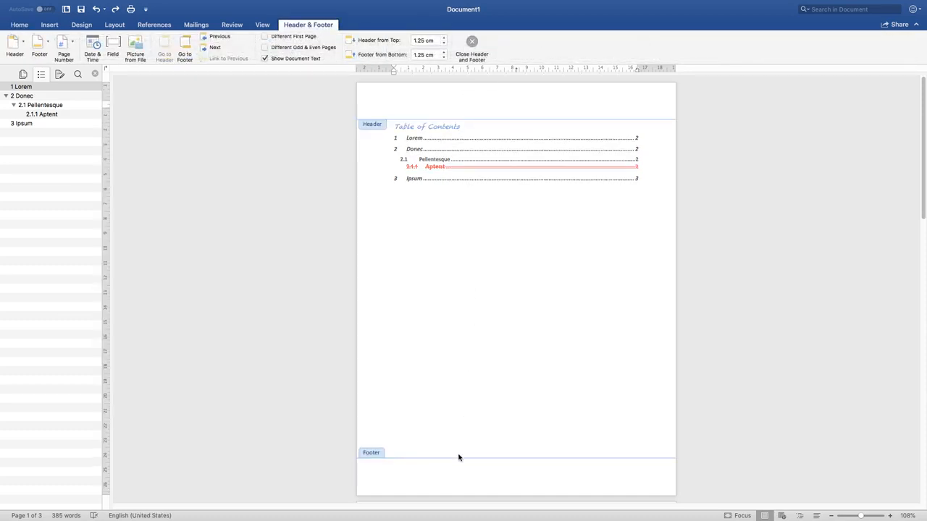
double_click(465, 394)
double_click(459, 474)
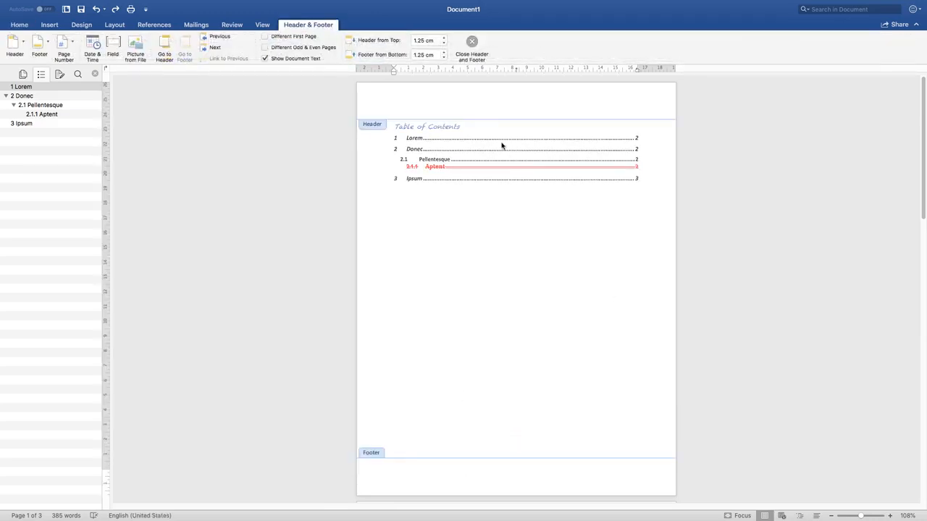
double_click(442, 319)
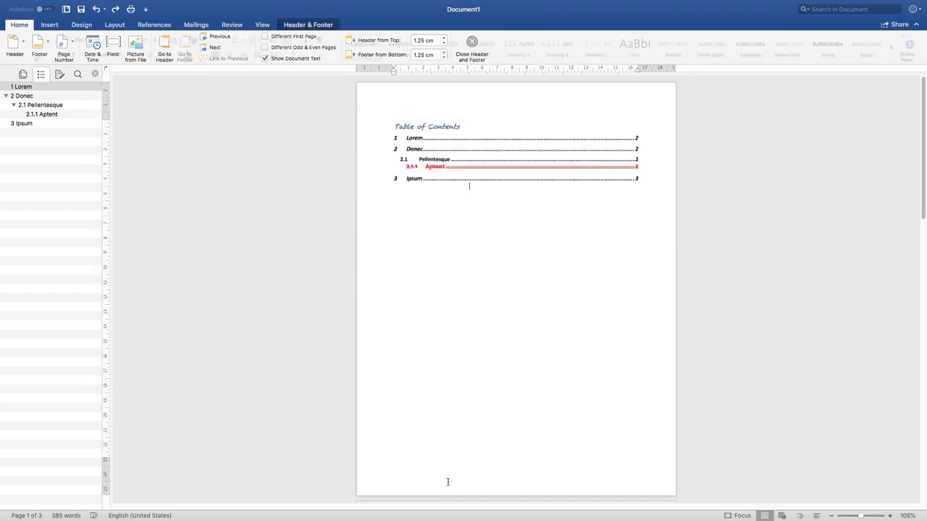
double_click(449, 480)
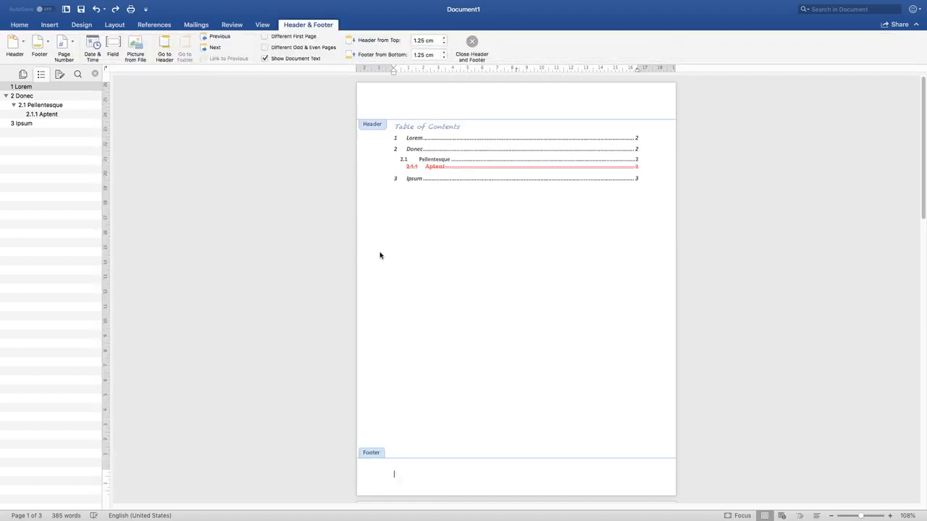
double_click(517, 298)
double_click(423, 113)
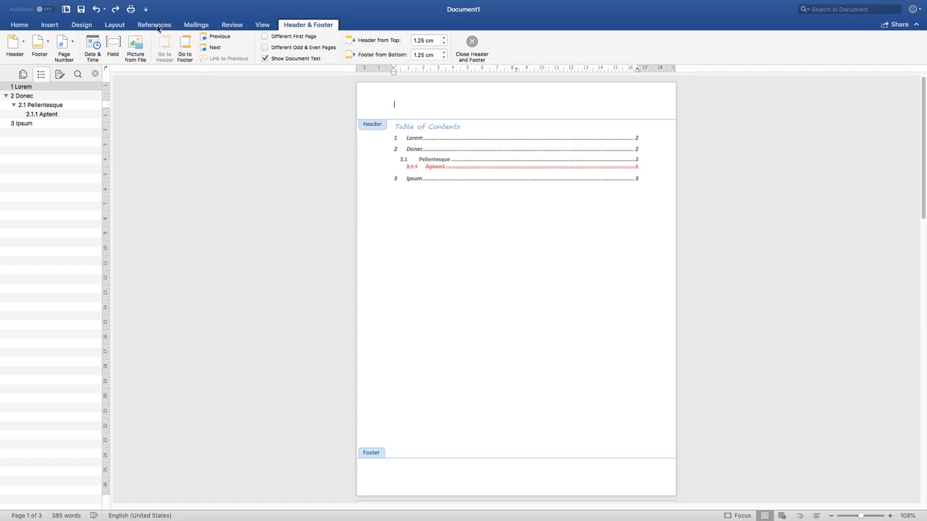
double_click(514, 267)
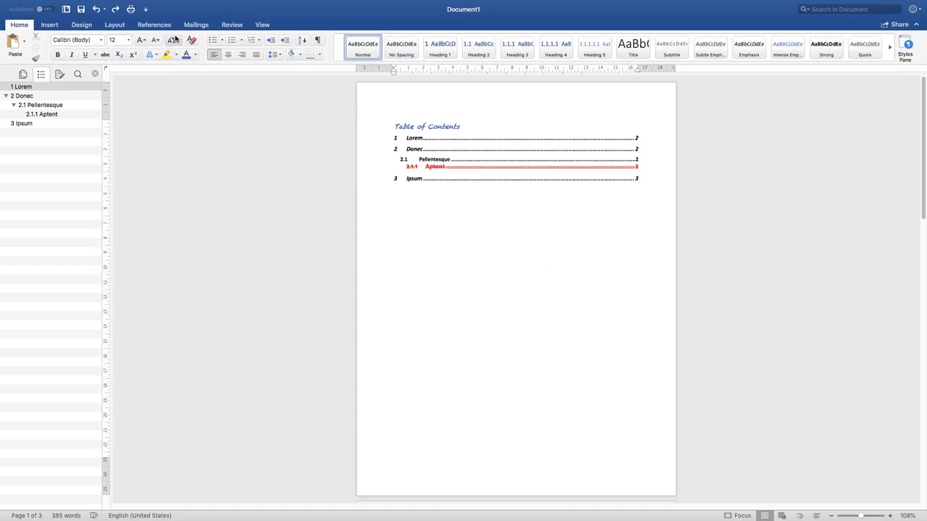
Look through the built-in header and footer designs available for insertion.
click(195, 26)
click(55, 28)
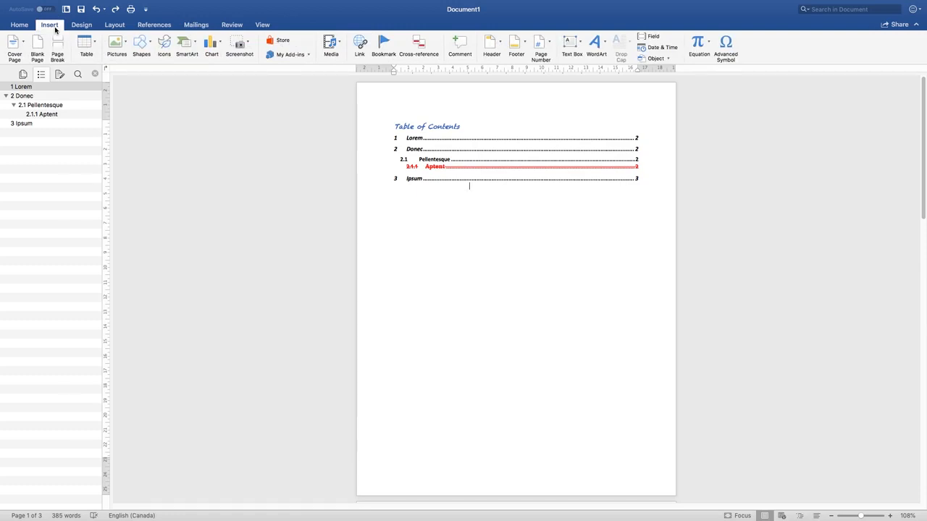
click(492, 46)
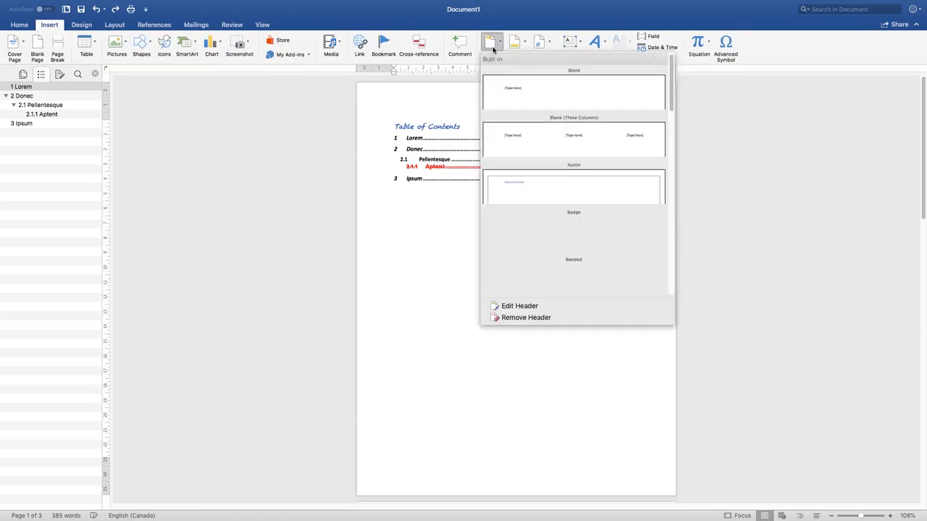
click(519, 44)
click(519, 43)
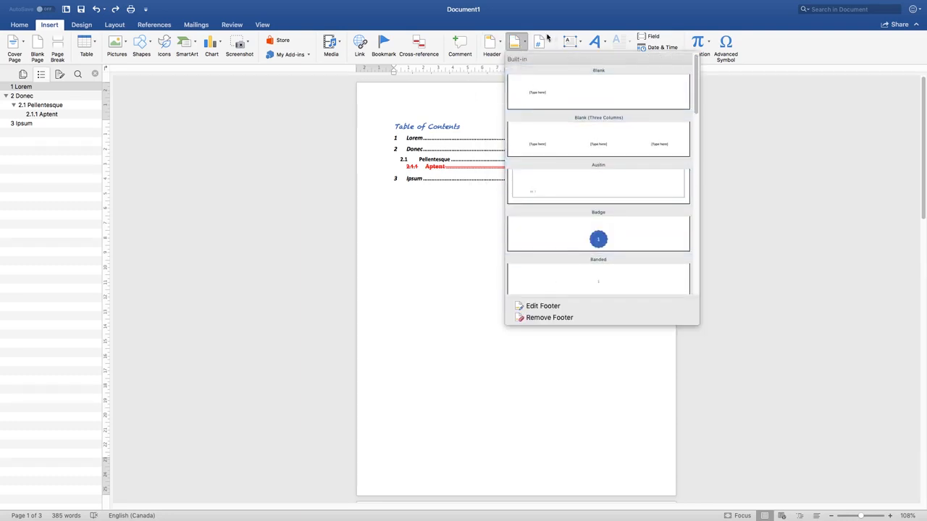
Set up page numbers positioned at the bottom of the page (Footer) with Center alignment.
click(547, 42)
click(546, 45)
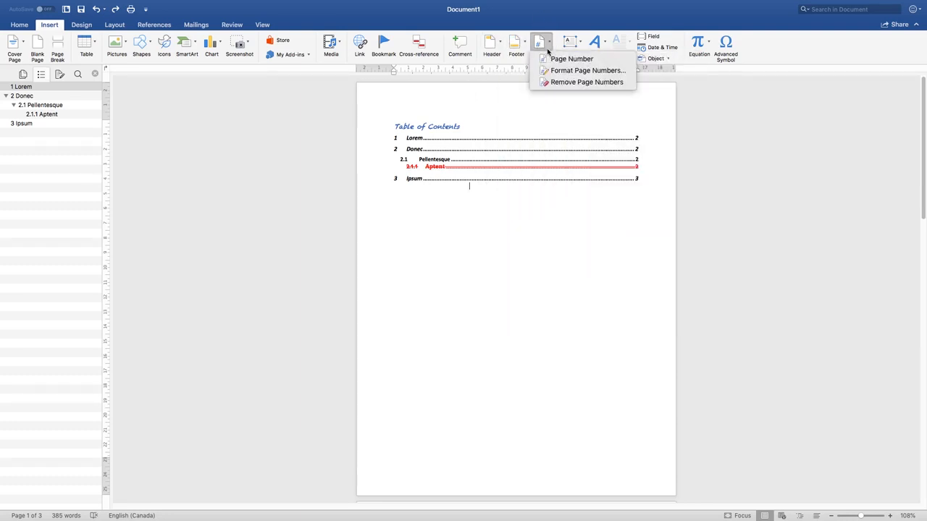
click(585, 59)
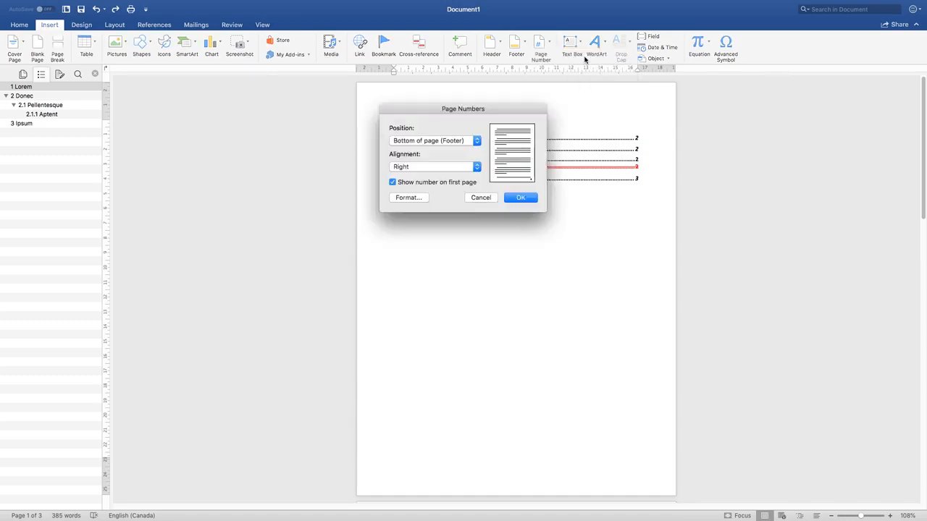
drag(454, 115, 191, 195)
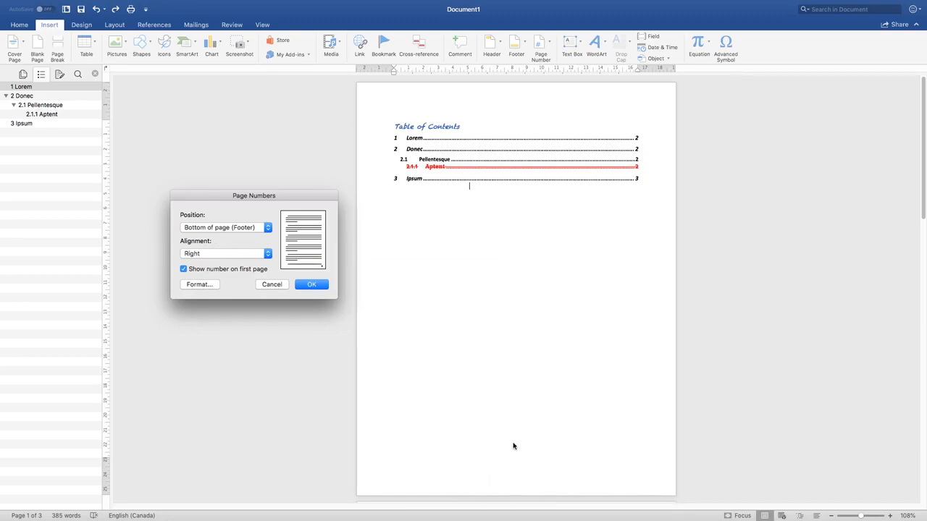
click(246, 253)
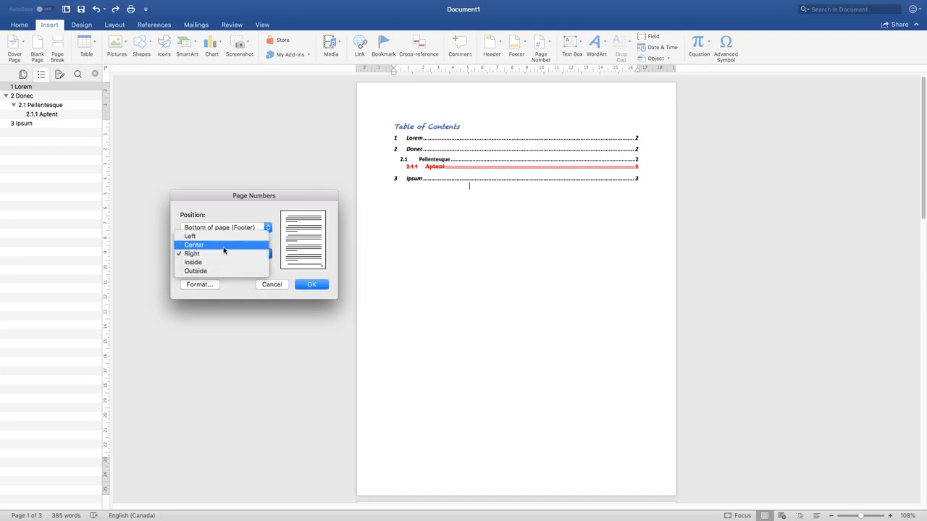
click(223, 247)
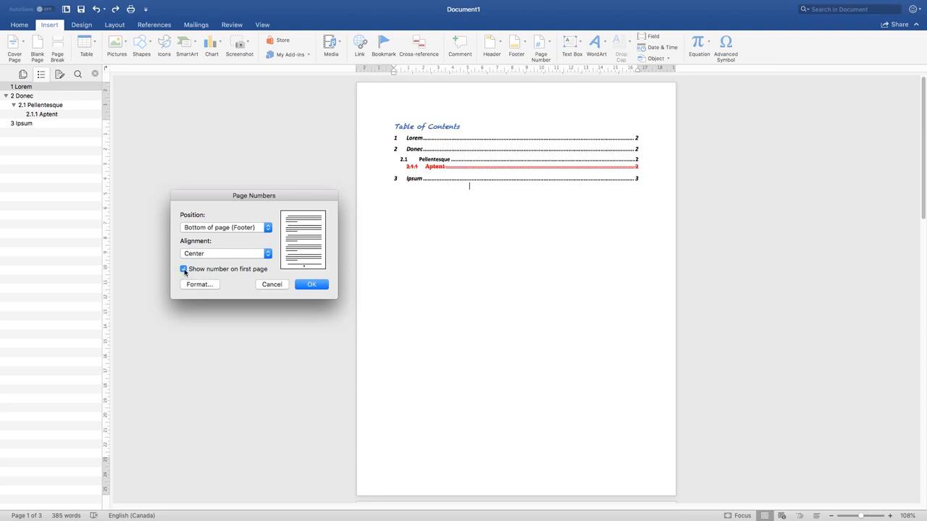
Keep the 1, 2, 3 number format, turn off showing the number on the first page, and insert the page numbers.
click(199, 285)
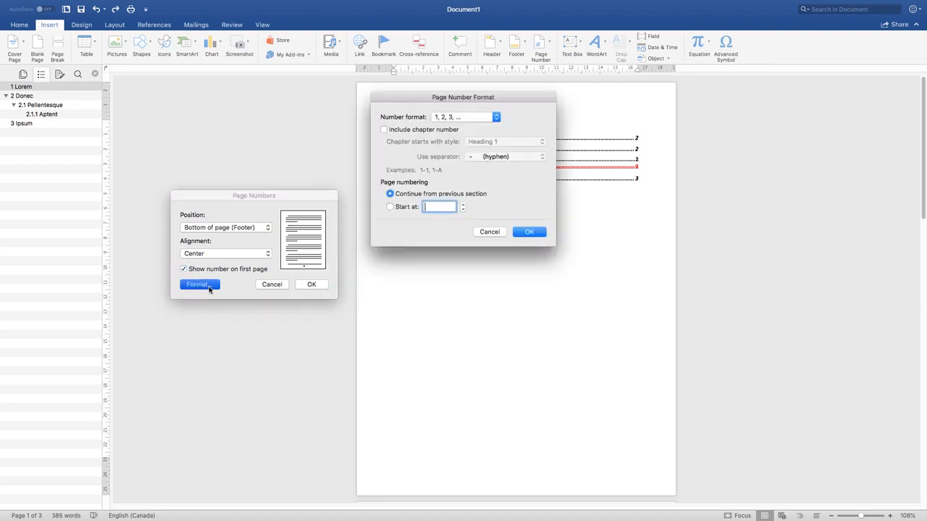
click(531, 233)
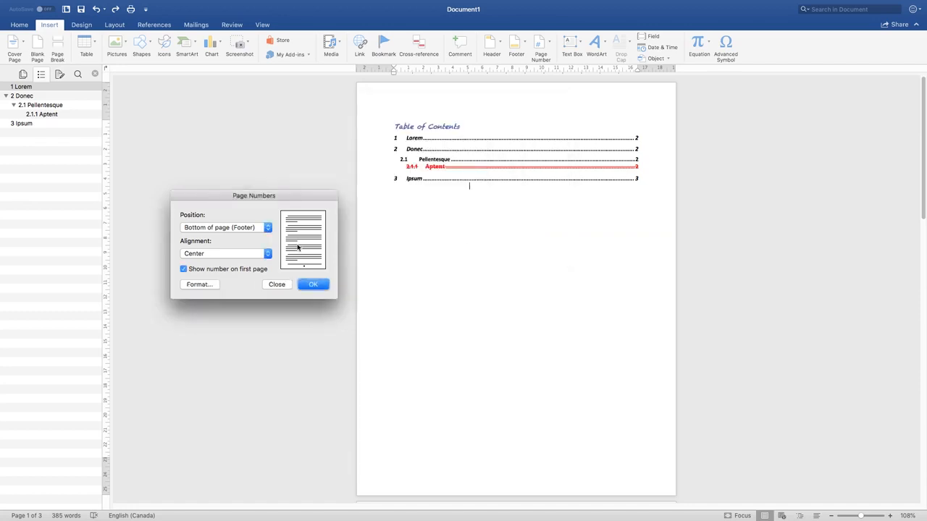
click(190, 271)
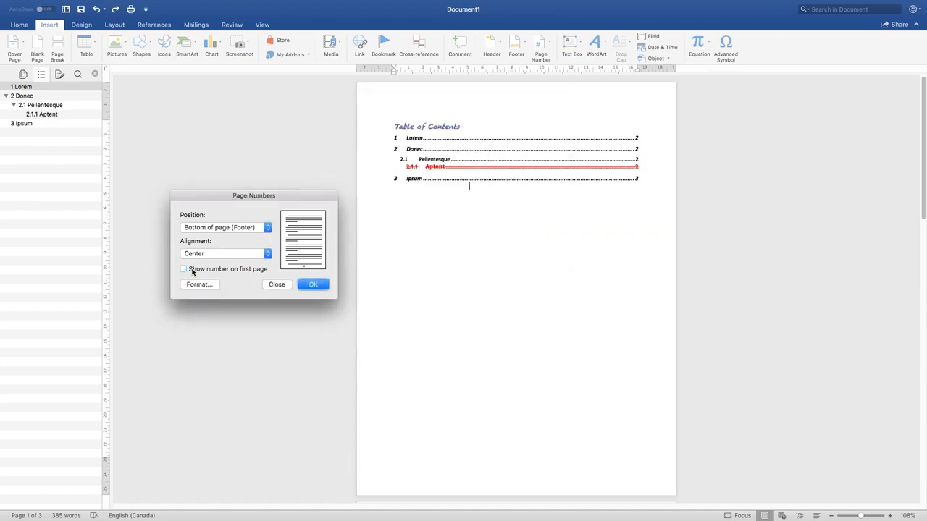
click(310, 288)
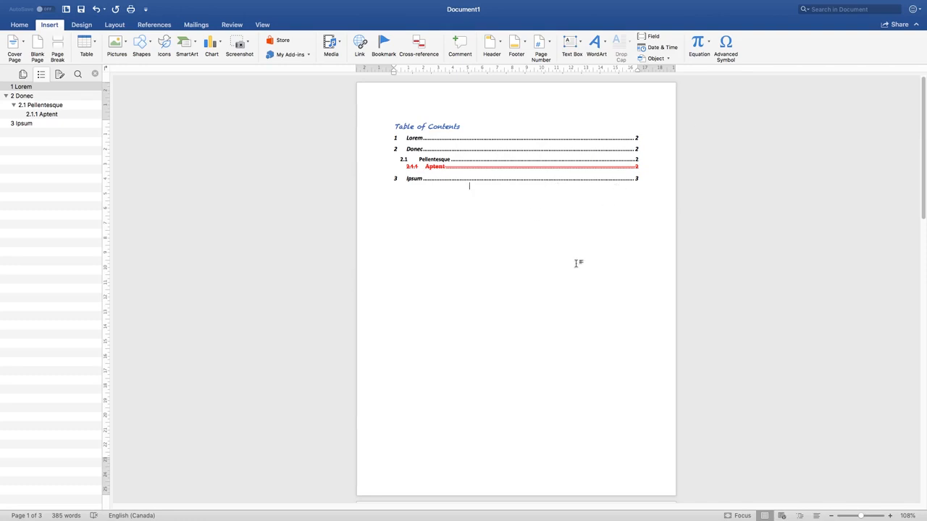
Examine the bottom of each page to check where the page numbers are shown.
scroll(532, 434, down, 5)
scroll(527, 430, down, 7)
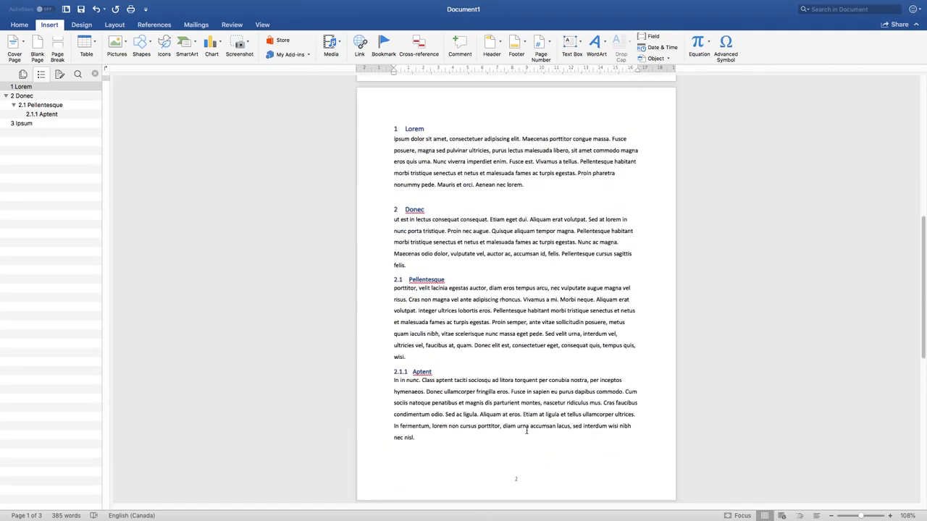
scroll(514, 403, down, 8)
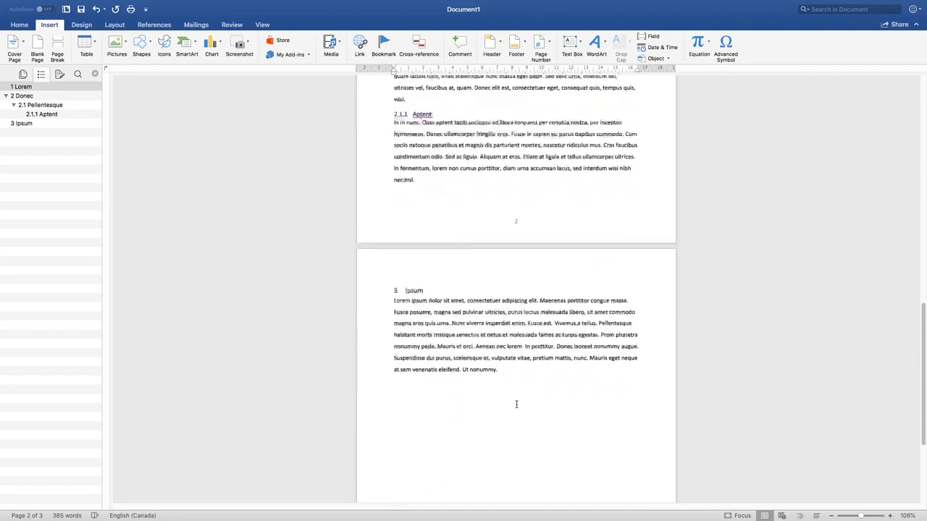
scroll(516, 404, up, 12)
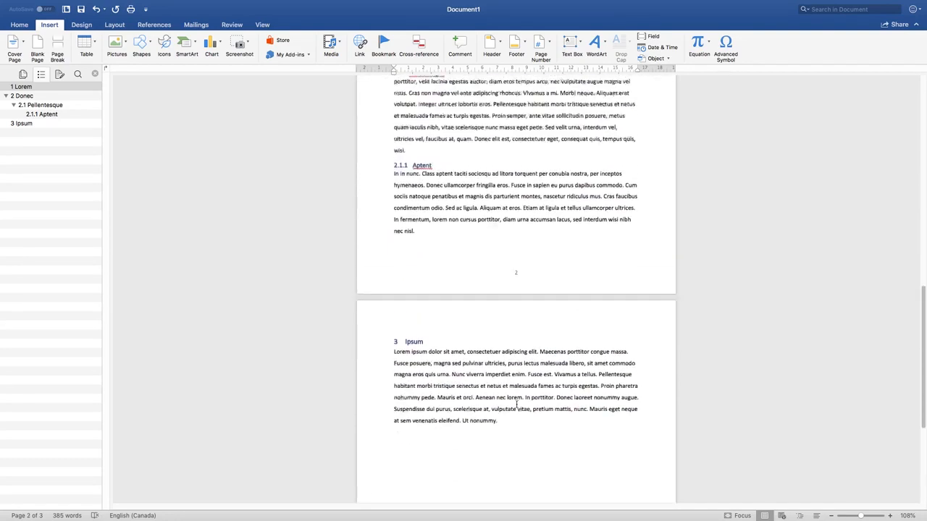
scroll(516, 404, up, 8)
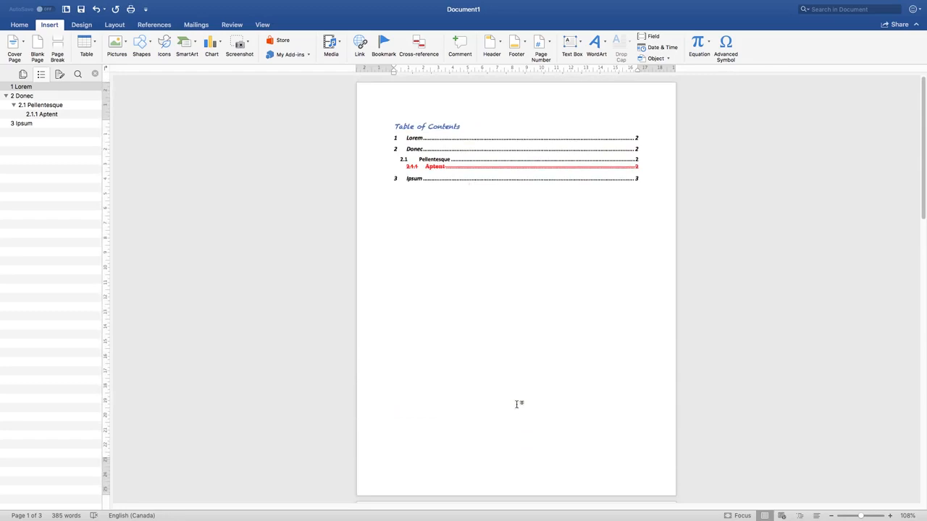
scroll(518, 404, down, 3)
scroll(518, 403, up, 3)
scroll(522, 424, down, 13)
scroll(519, 429, down, 12)
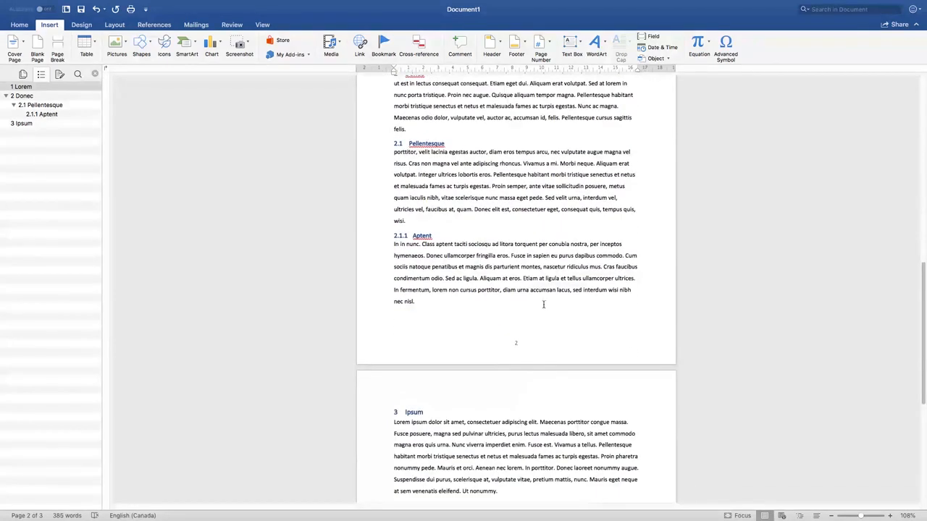
scroll(541, 347, up, 20)
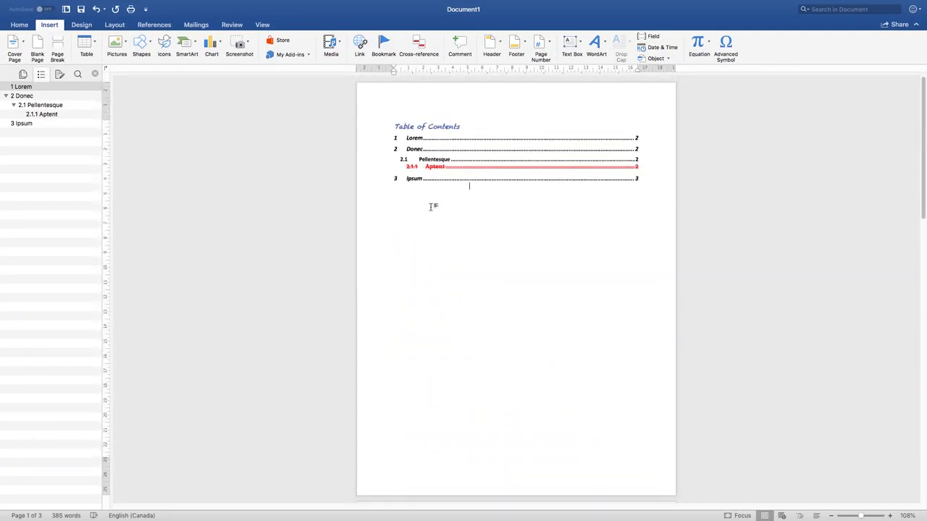
Insert a built-in cover page with a dark vertical bar, curved lines and a blue date arrow before the table of contents.
click(392, 123)
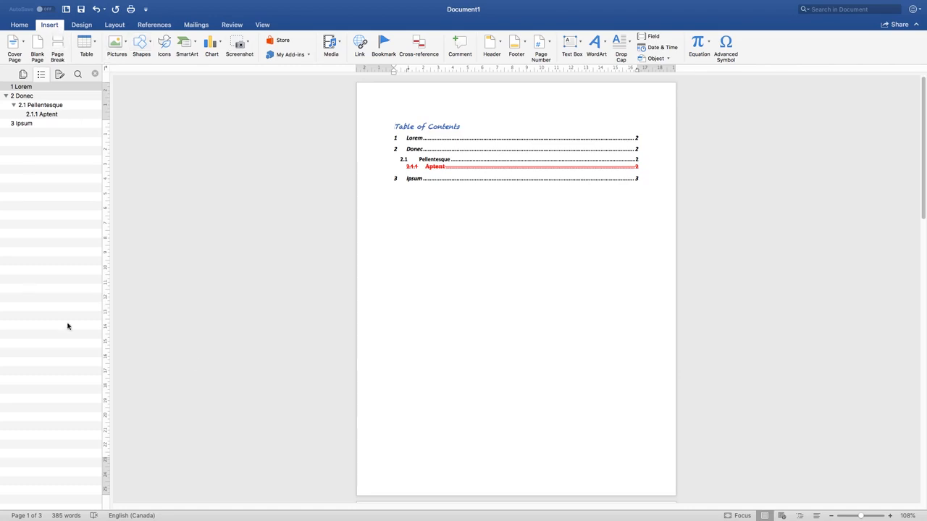
click(25, 47)
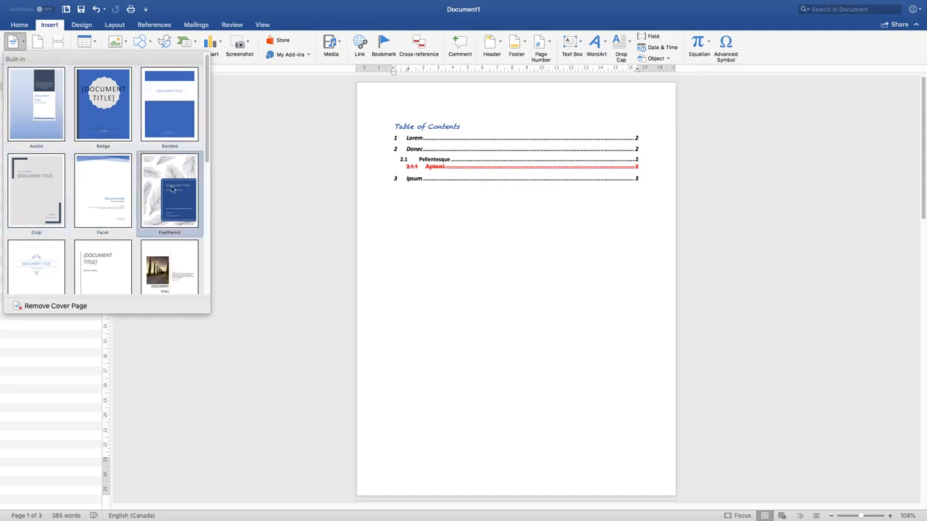
scroll(171, 189, down, 10)
scroll(169, 189, up, 10)
click(36, 105)
Examine the cover page, table of contents and following pages to check how the page numbers run.
scroll(516, 299, down, 6)
scroll(516, 300, up, 6)
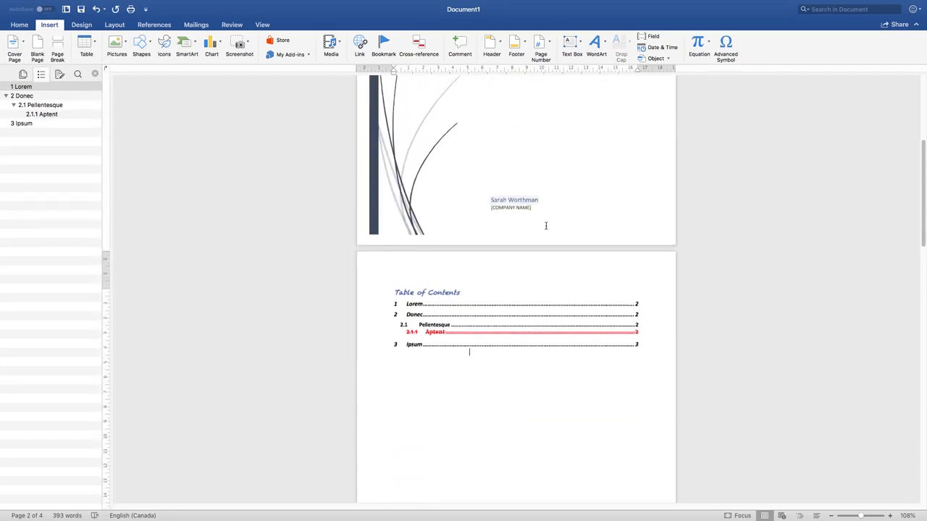
scroll(546, 226, up, 5)
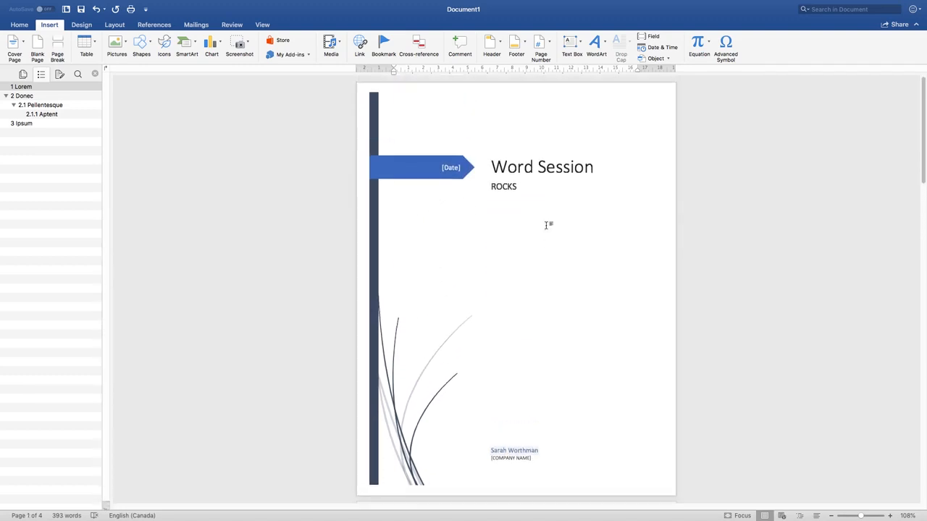
scroll(546, 225, down, 8)
scroll(546, 225, up, 3)
scroll(548, 225, up, 3)
scroll(547, 224, down, 5)
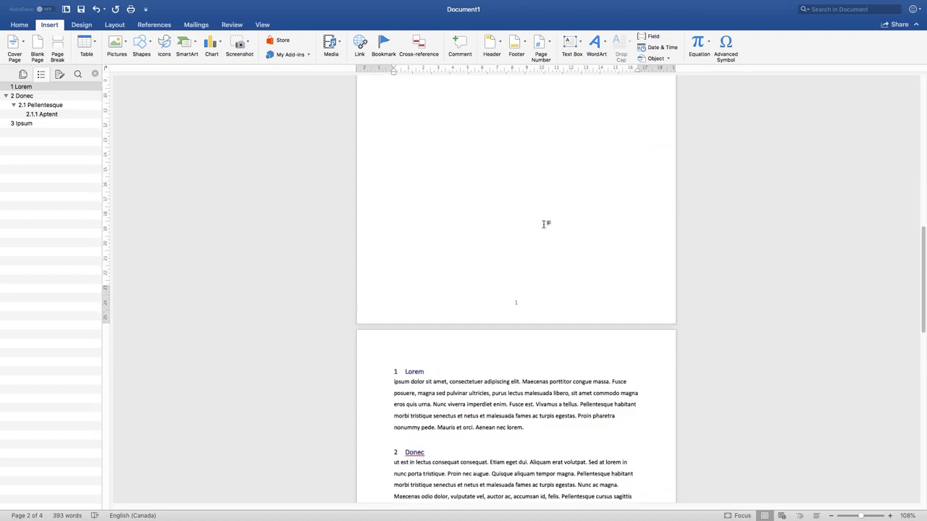
scroll(546, 221, up, 3)
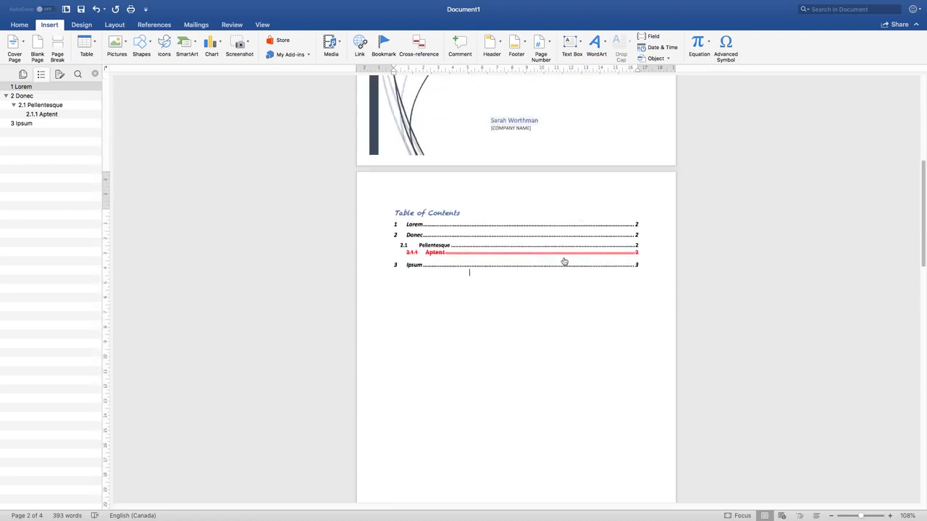
scroll(584, 268, down, 5)
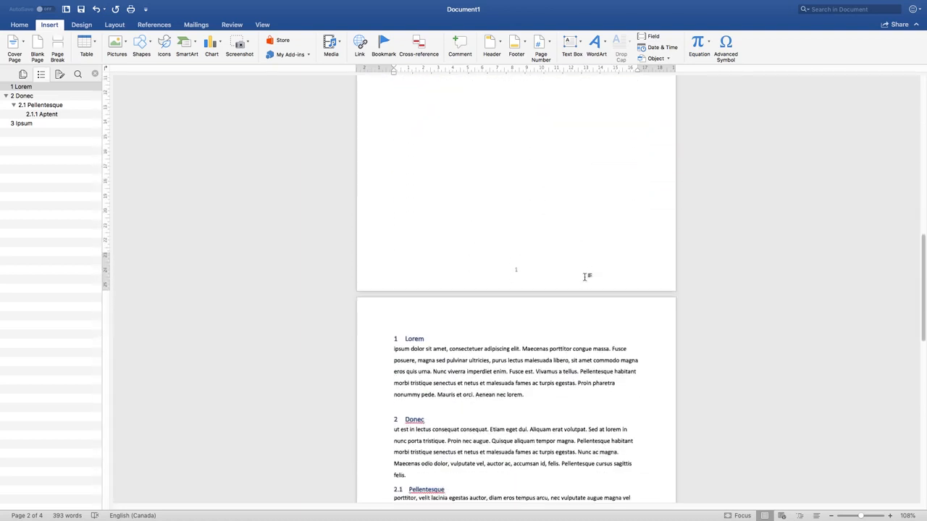
scroll(579, 290, down, 3)
scroll(571, 285, up, 5)
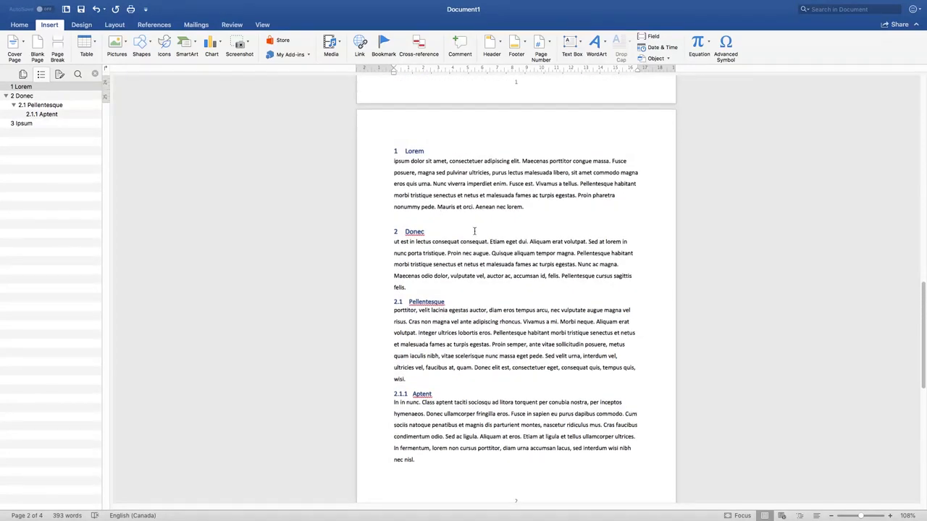
scroll(474, 118, down, 2)
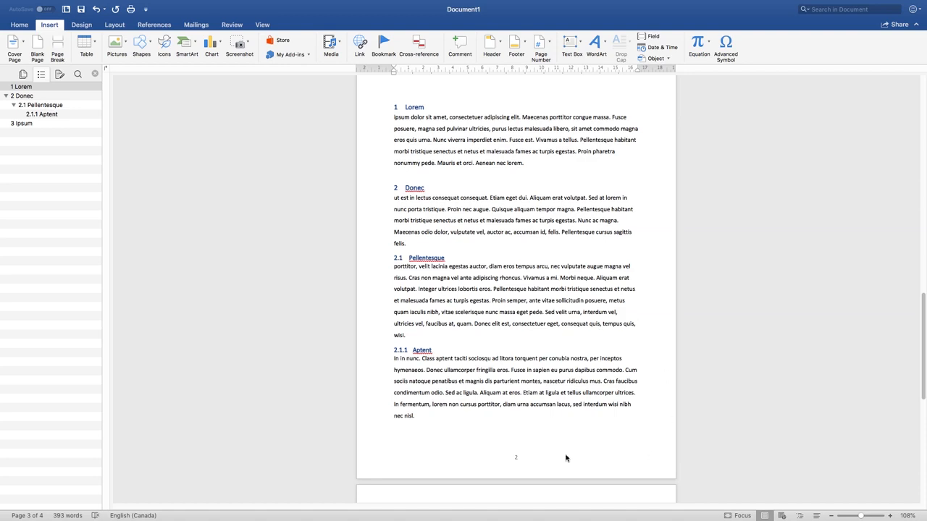
click(518, 458)
scroll(511, 460, up, 15)
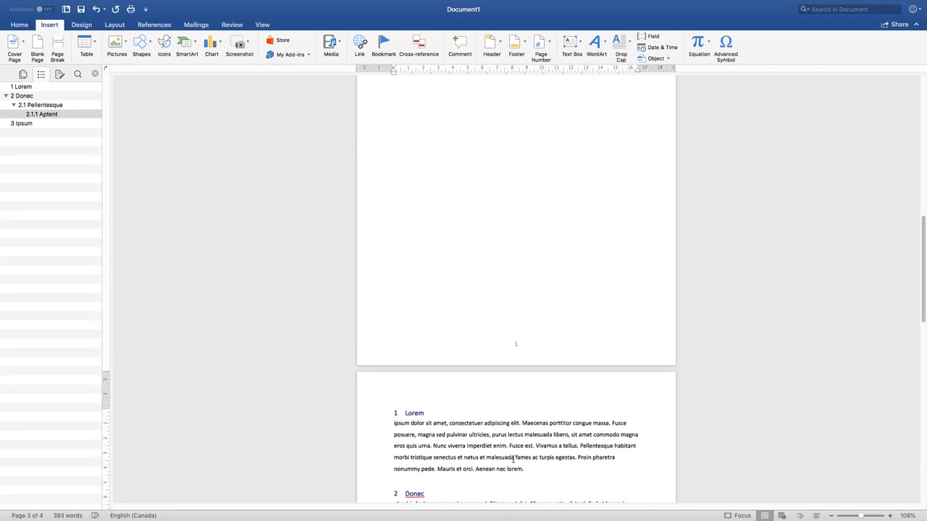
Return to the cover page and show the hidden formatting marks in the document.
scroll(616, 398, up, 2)
scroll(601, 355, down, 1)
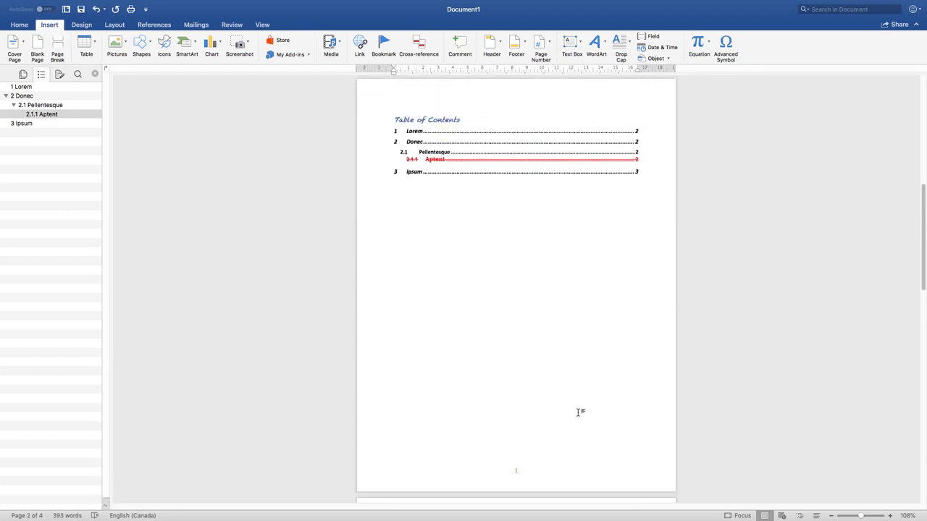
scroll(550, 427, up, 1)
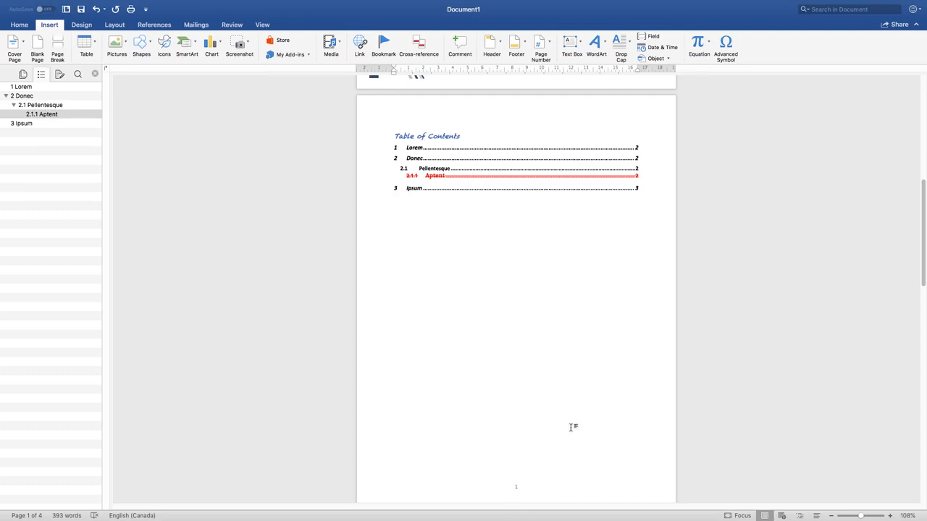
scroll(572, 427, up, 10)
scroll(588, 438, up, 1)
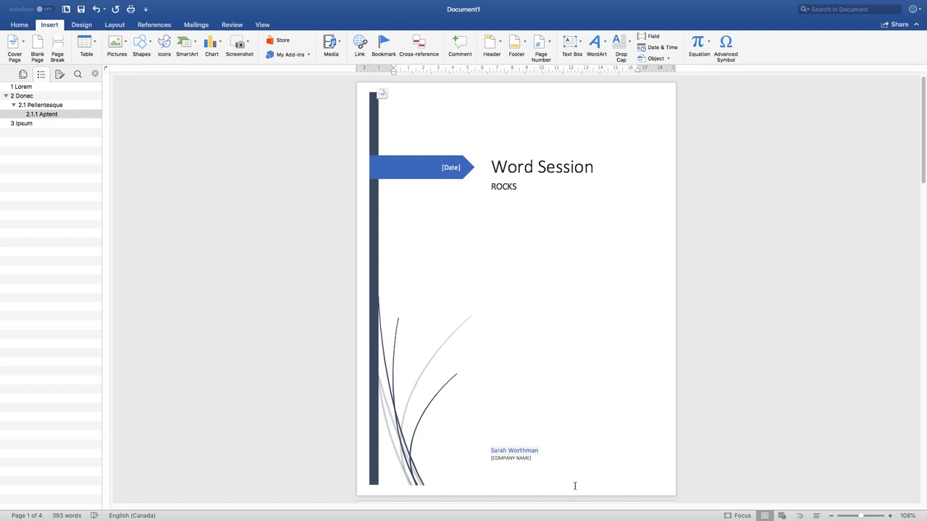
click(27, 27)
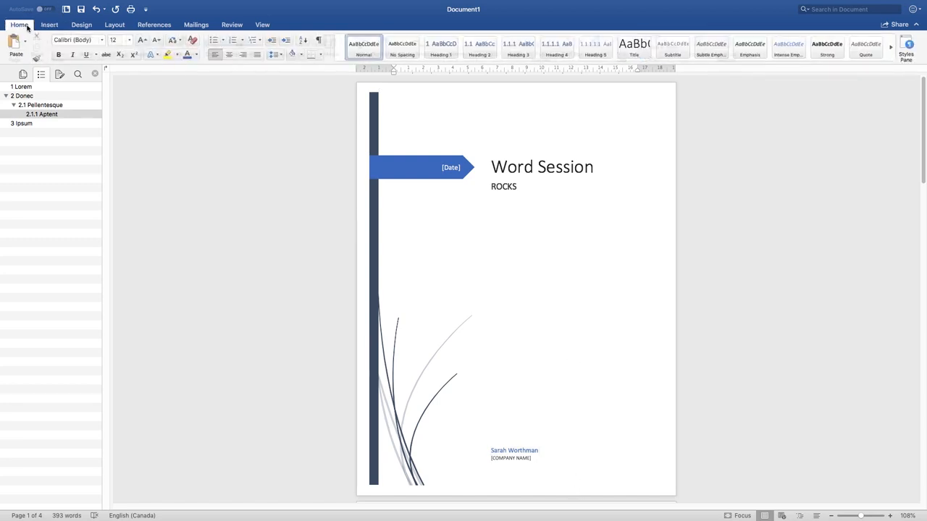
click(319, 42)
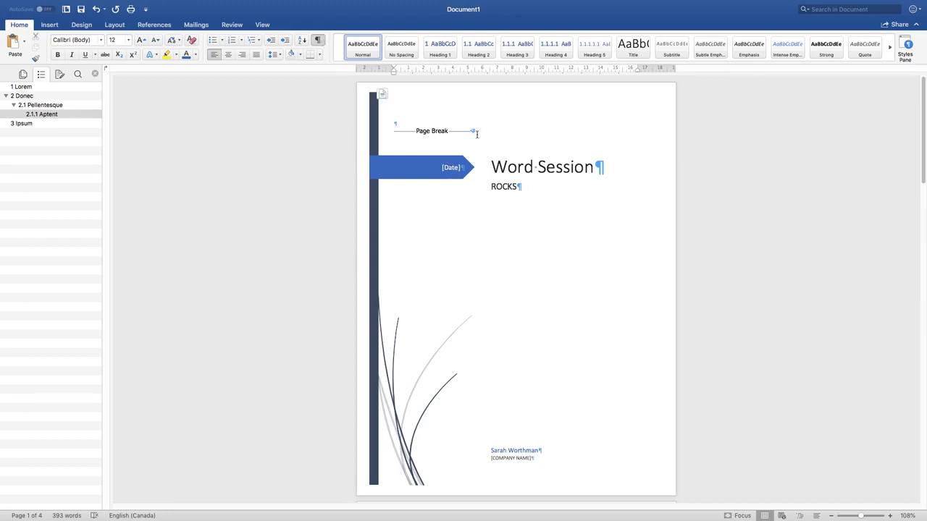
click(427, 128)
text(Table of Contents 1	Lorem	2 2	Donec	2 2.1	Pellentesque	2 2.1.1	Aptent	2 3	Ipsum	3)
key(BackSpace)
key(cmd+z)
key(cmd+z)
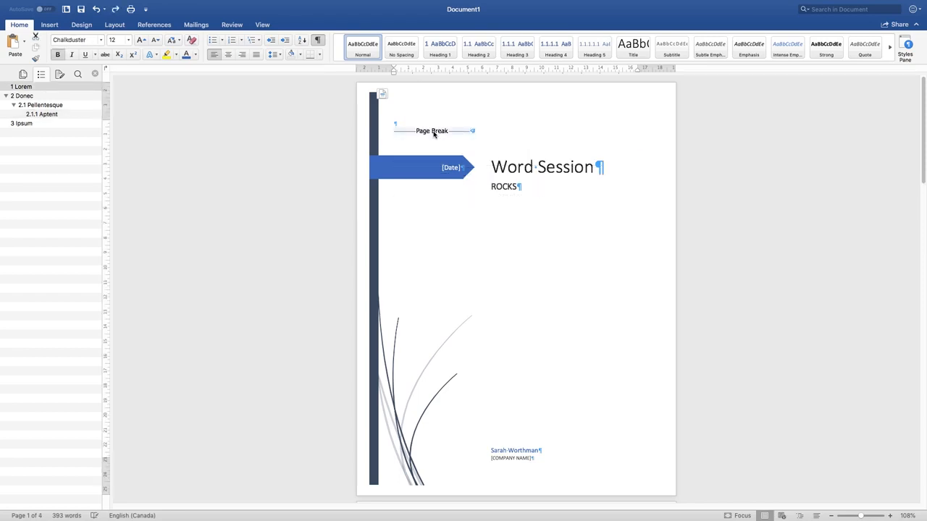
Replace the page break on the cover page with a Next Page section break before the table of contents.
click(395, 124)
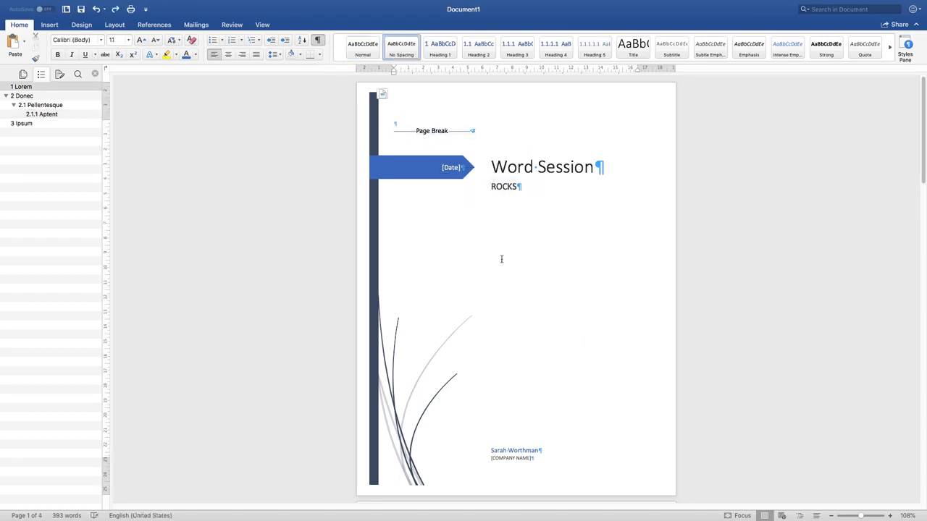
double_click(427, 135)
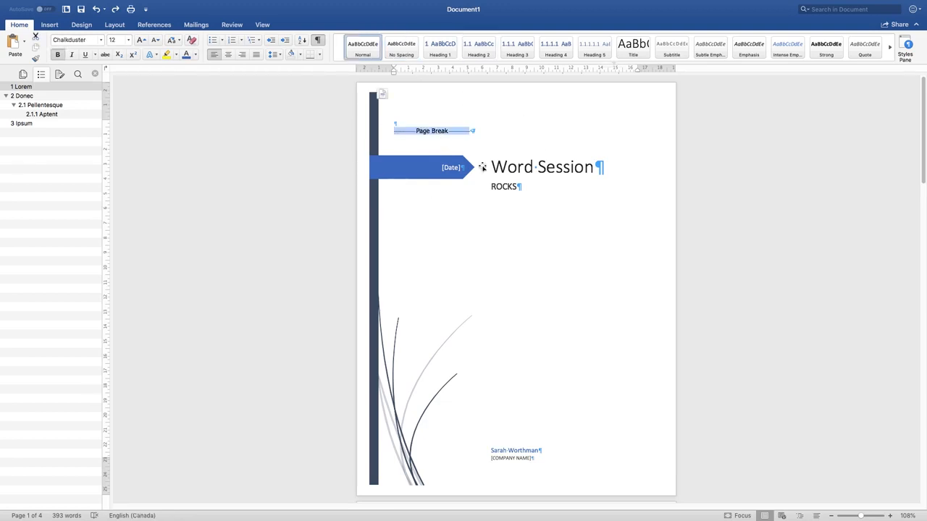
key(cmd+y)
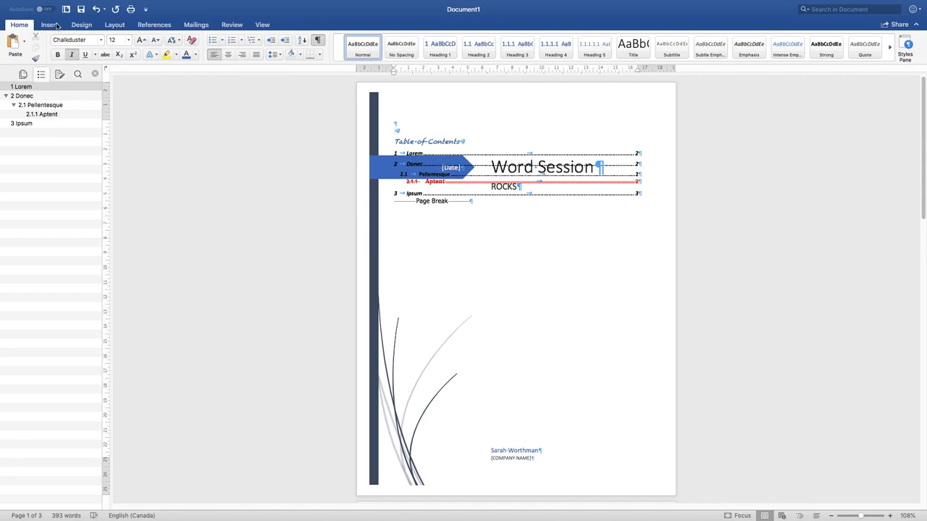
click(153, 25)
click(115, 24)
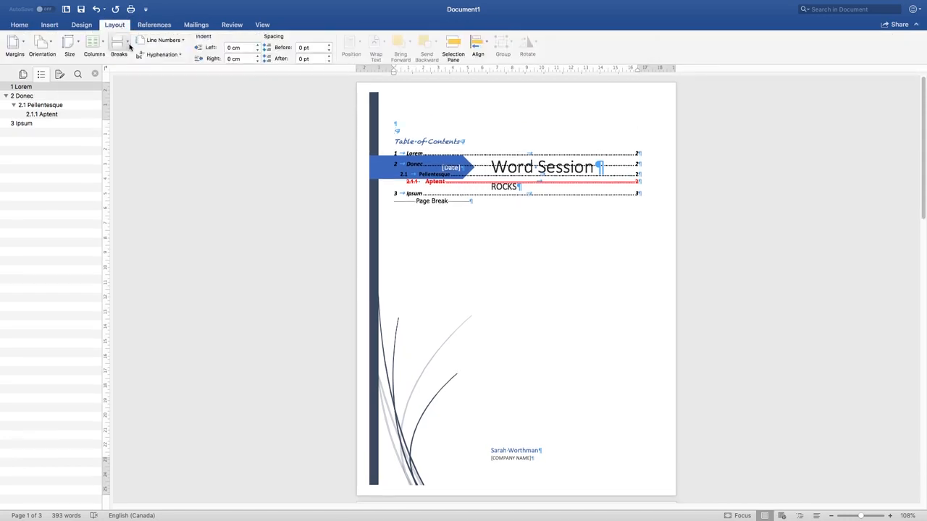
click(128, 45)
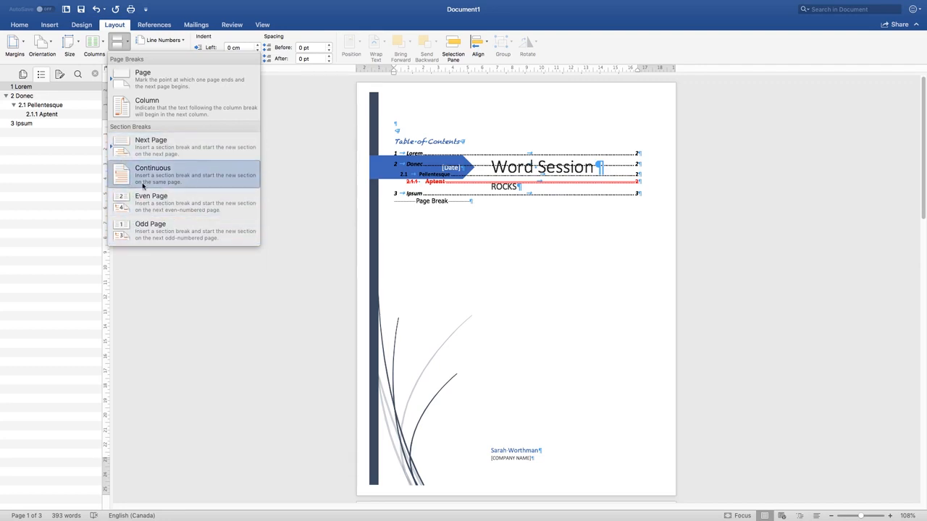
click(162, 152)
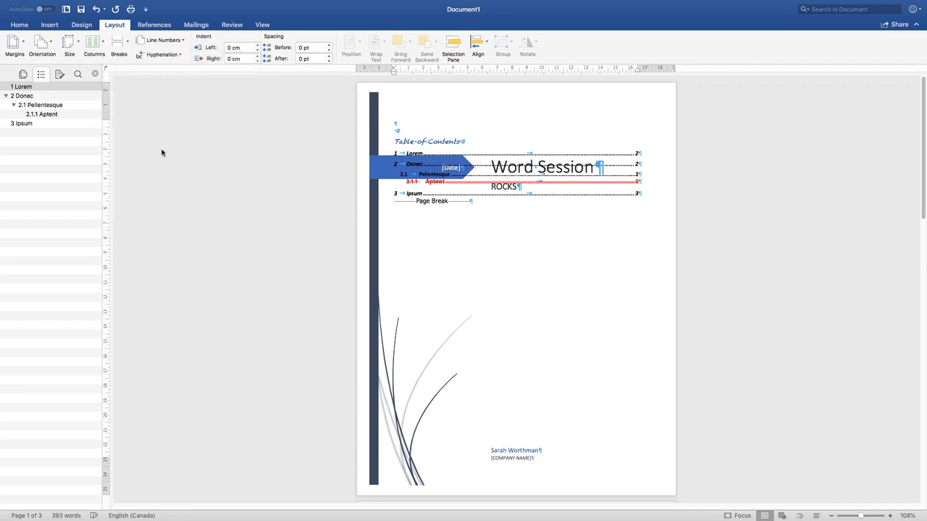
scroll(898, 242, up, 2)
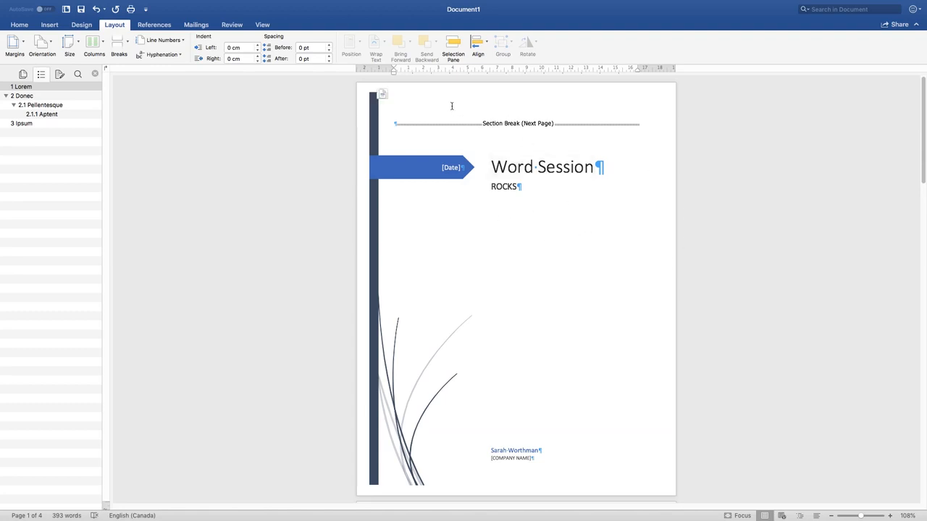
Examine the cover page, table of contents and first body page to check the layout and page numbers across the new section break.
scroll(489, 163, down, 5)
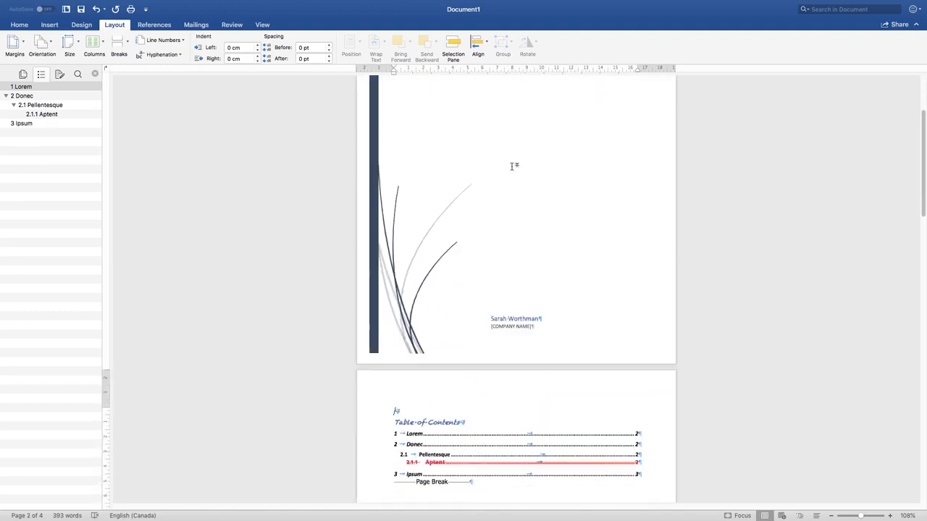
drag(391, 265, 397, 268)
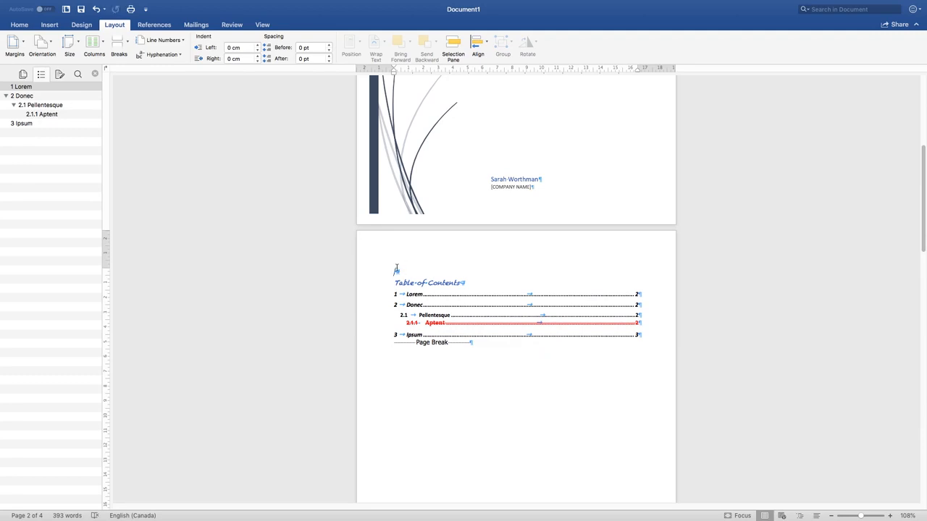
double_click(397, 272)
scroll(389, 301, down, 10)
scroll(379, 300, up, 3)
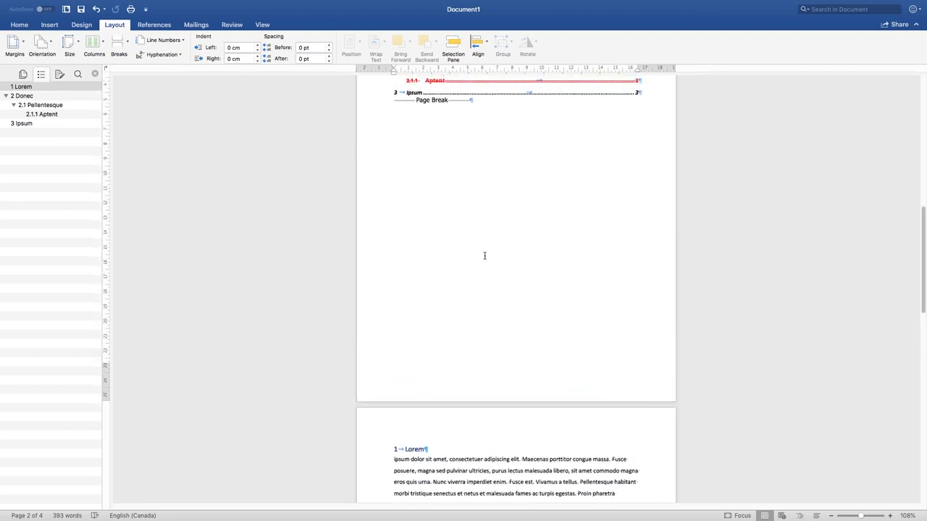
scroll(506, 214, up, 3)
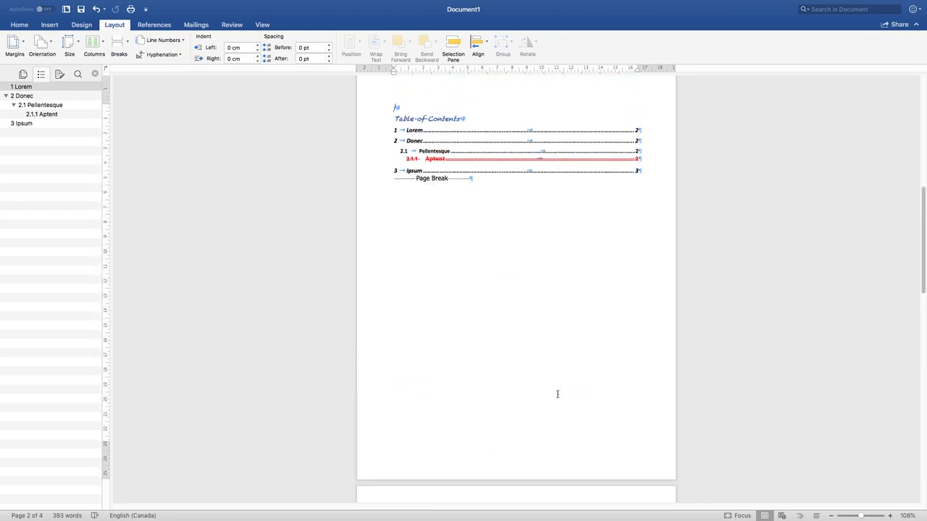
scroll(572, 409, up, 10)
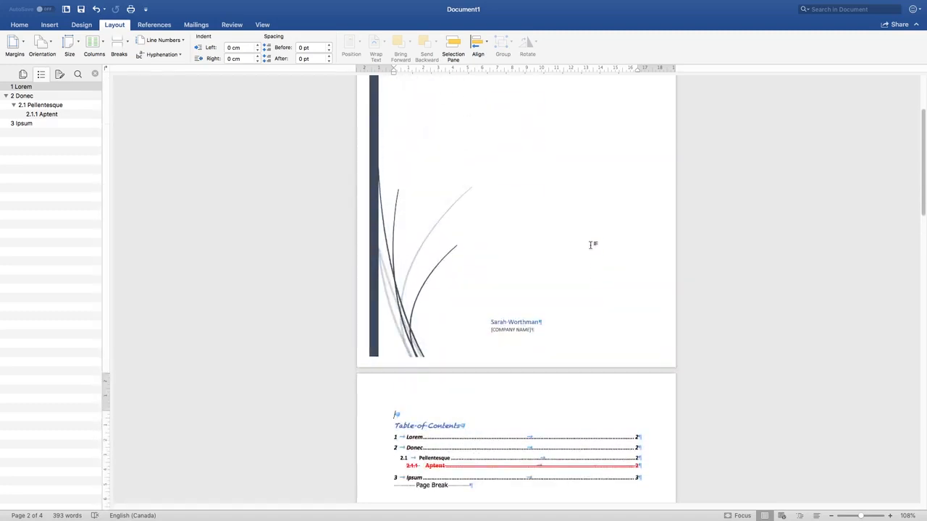
scroll(528, 225, up, 4)
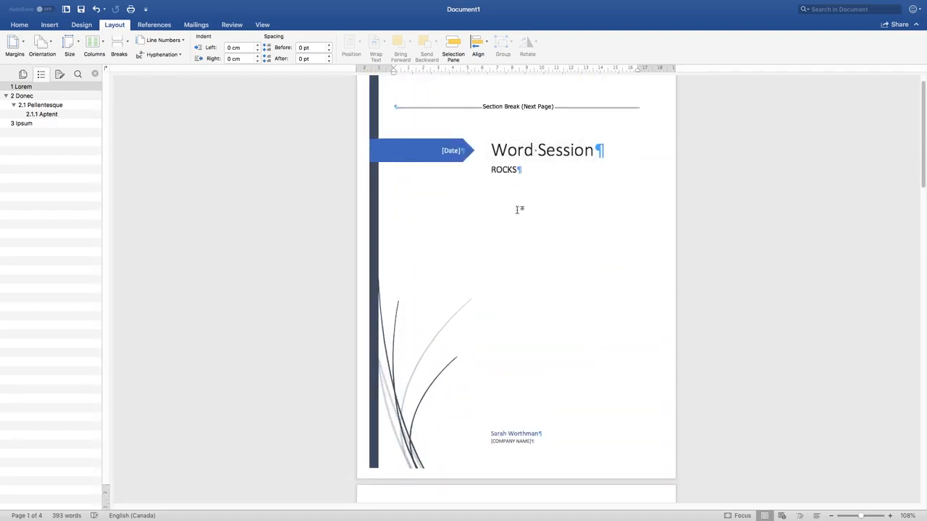
scroll(543, 257, down, 3)
scroll(543, 257, down, 10)
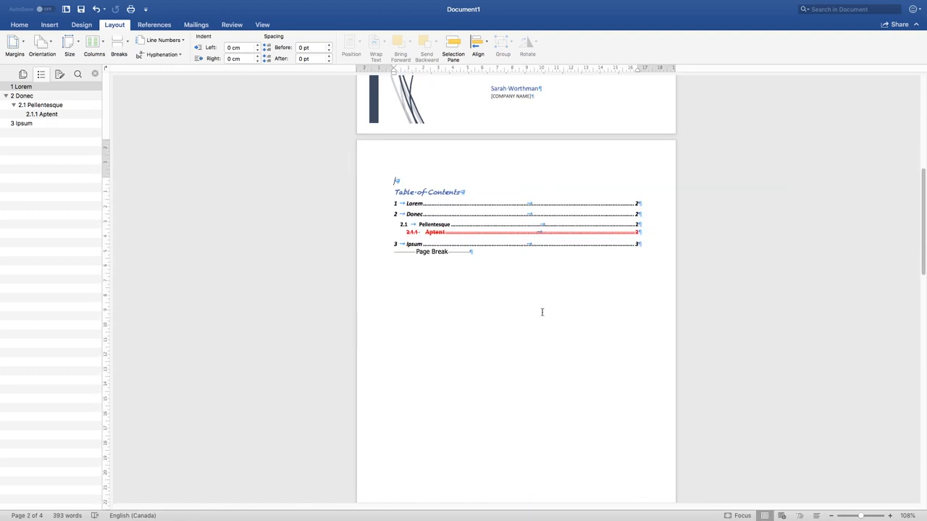
scroll(529, 287, down, 12)
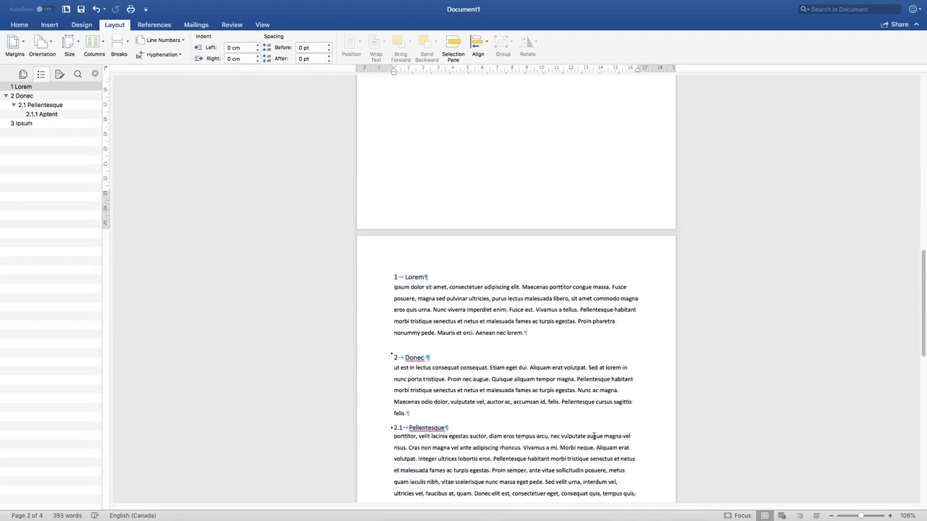
scroll(677, 398, up, 10)
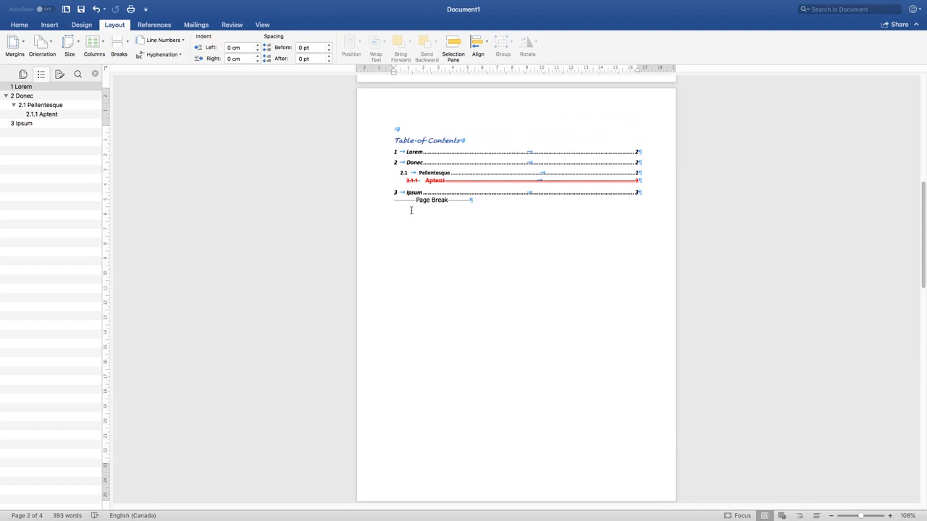
triple_click(405, 202)
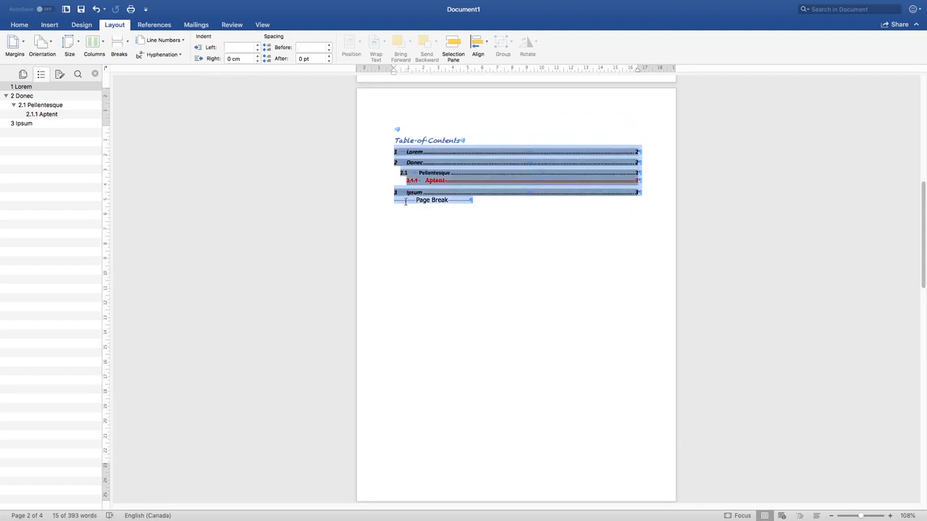
click(500, 204)
click(450, 202)
drag(451, 202, 399, 208)
key(Delete)
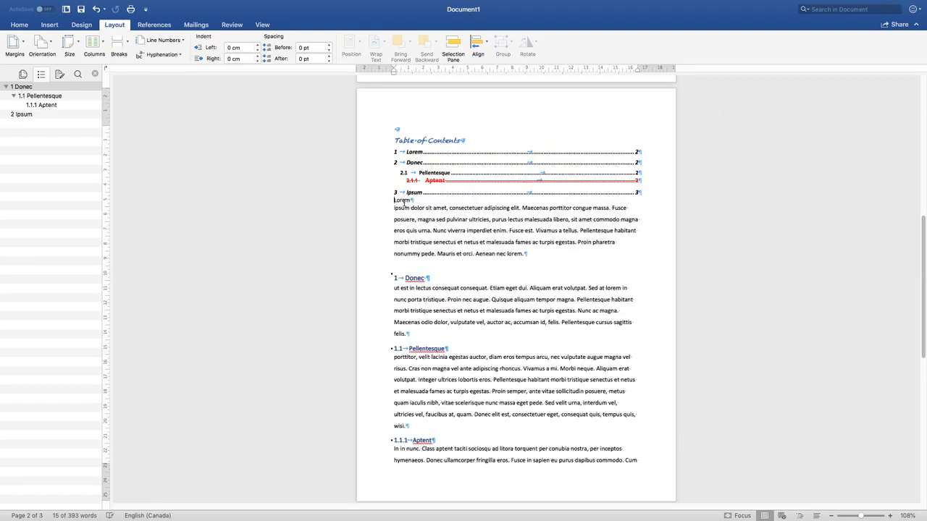
key(super+z)
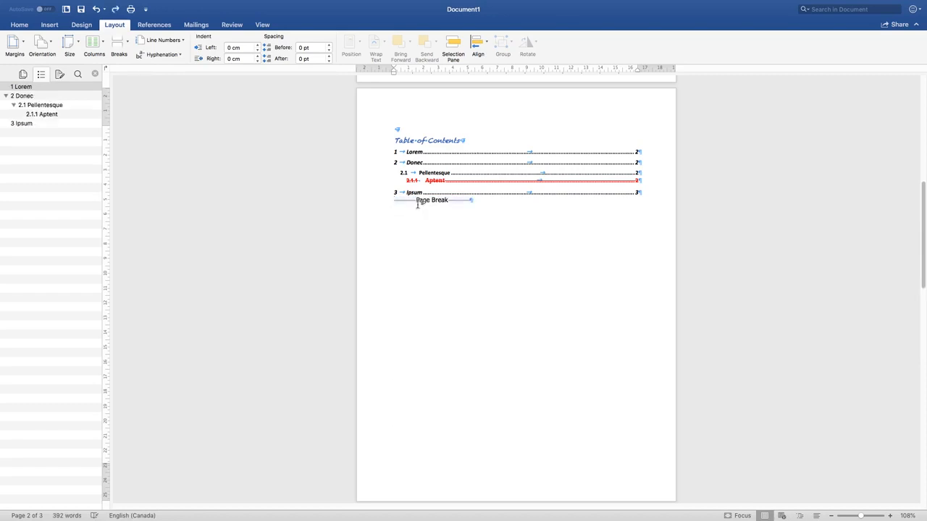
Replace the page break after the table of contents with a Next Page section break.
click(432, 202)
drag(432, 202, 467, 201)
key(Delete)
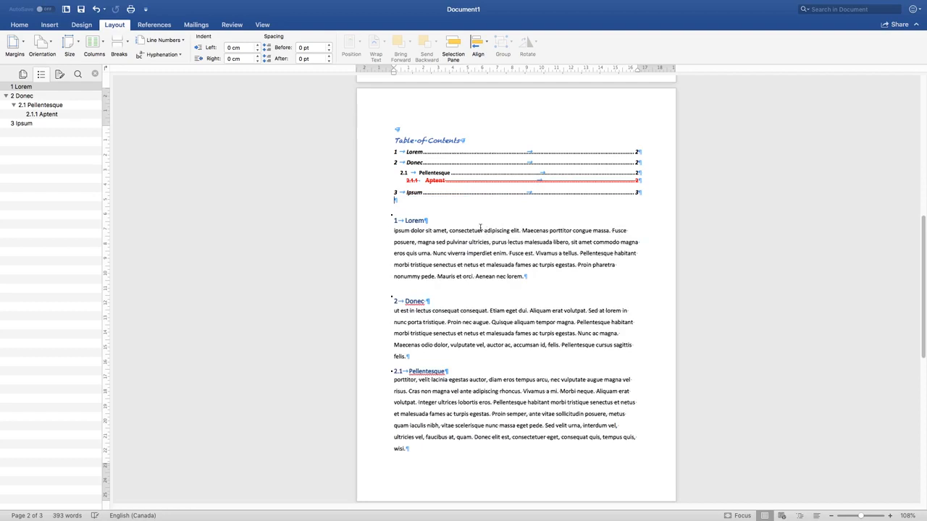
click(119, 45)
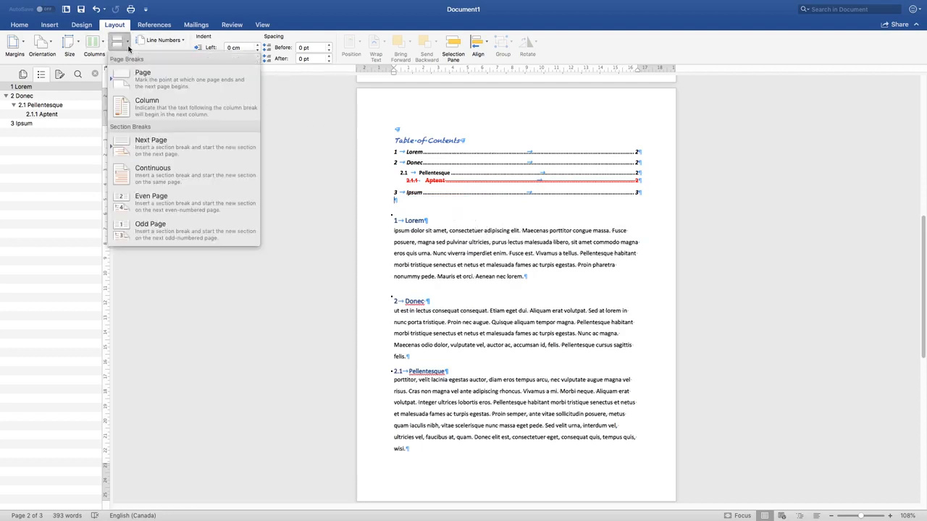
click(205, 149)
Delete the empty paragraph above the "Lorem" heading on the first body page.
scroll(622, 268, down, 3)
scroll(609, 289, down, 1)
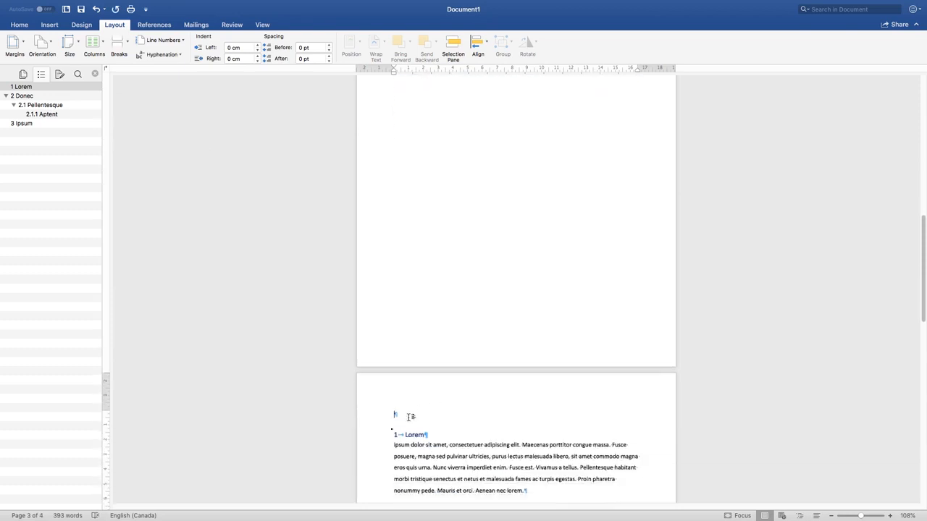
key(Delete)
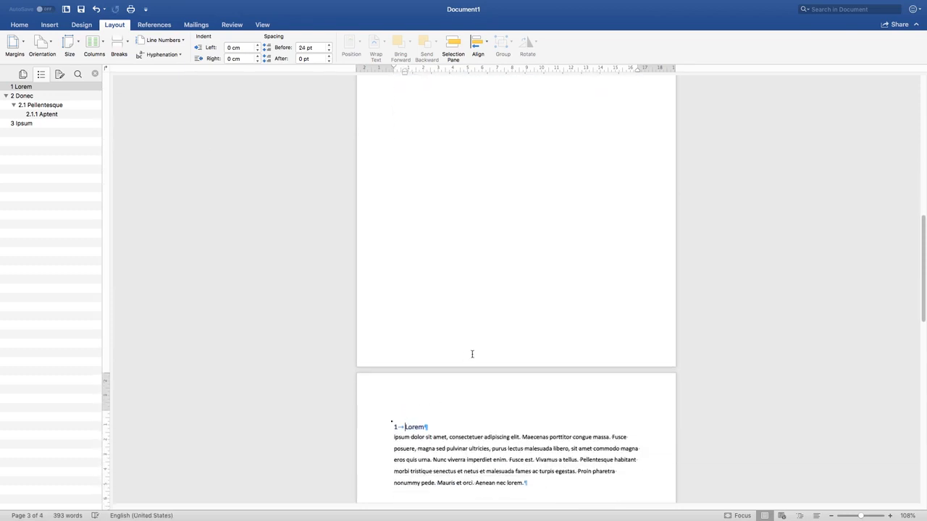
Turn off Link to Previous for the Section 2 first page footer on the table of contents page.
scroll(472, 354, up, 10)
click(394, 244)
scroll(507, 200, up, 3)
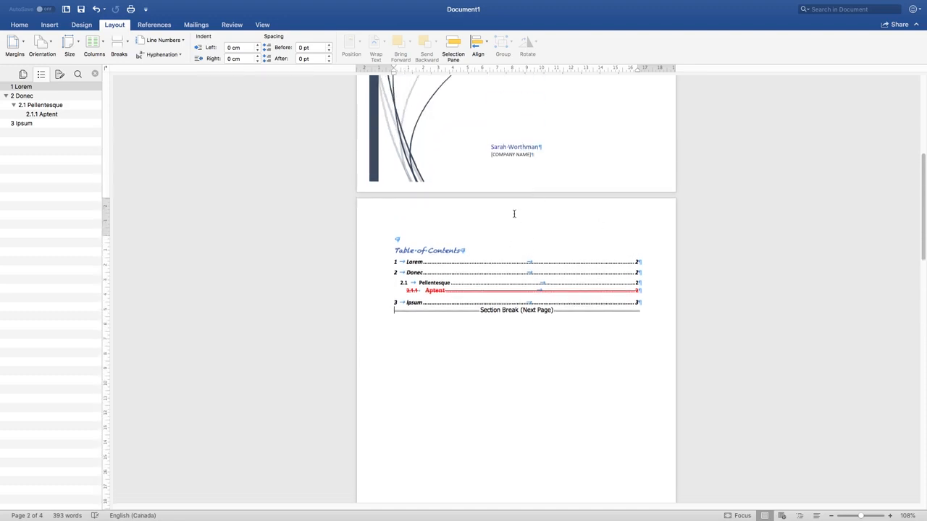
scroll(544, 291, up, 3)
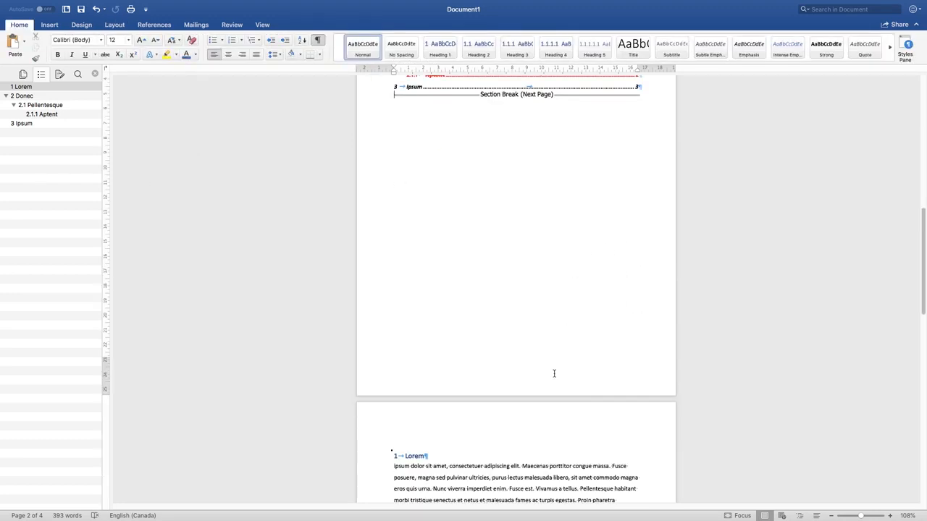
scroll(551, 196, up, 5)
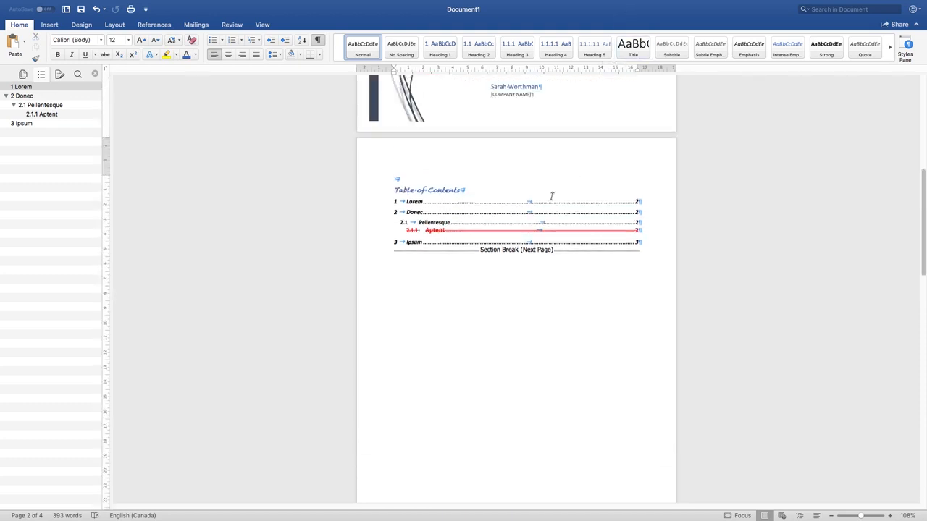
scroll(541, 161, up, 3)
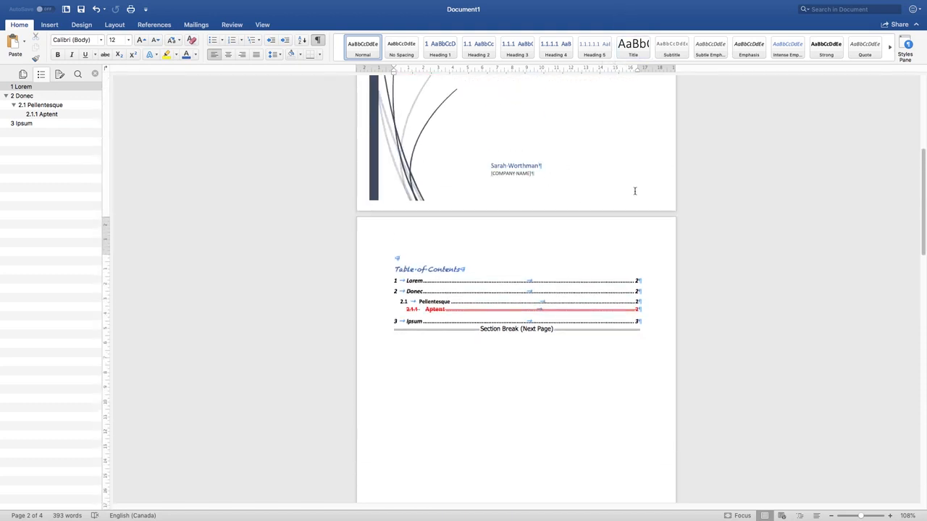
scroll(594, 268, down, 9)
click(542, 342)
double_click(542, 342)
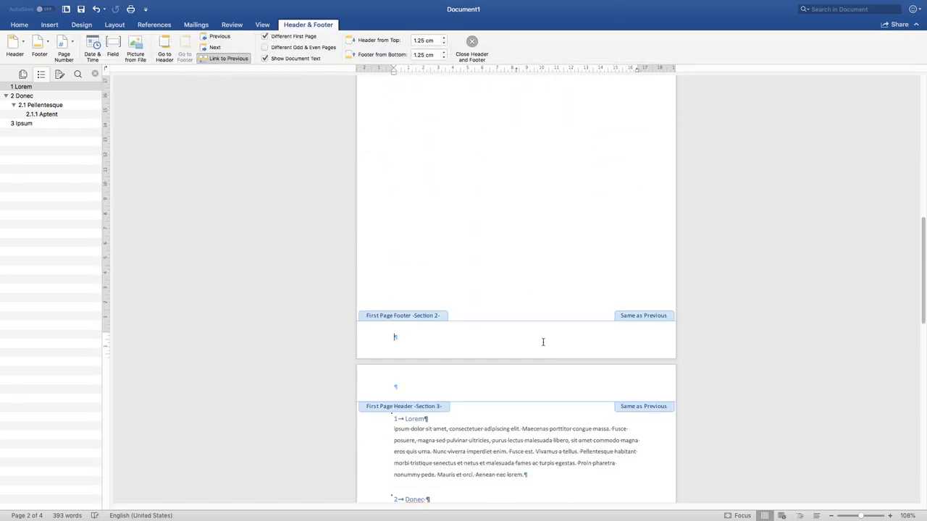
scroll(539, 355, up, 1)
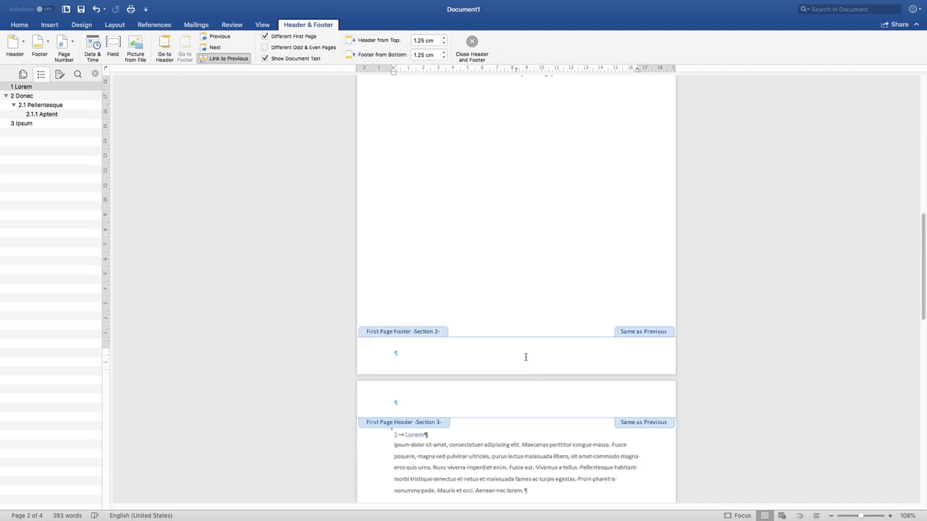
click(221, 59)
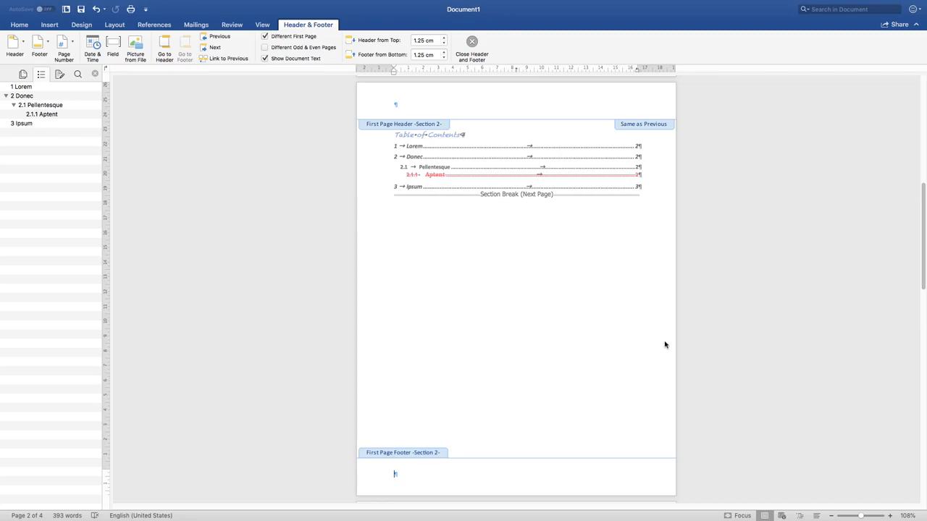
Insert a centred page number in the Section 2 first page footer, using the i, ii, iii format starting at i.
scroll(482, 369, up, 3)
scroll(582, 87, down, 10)
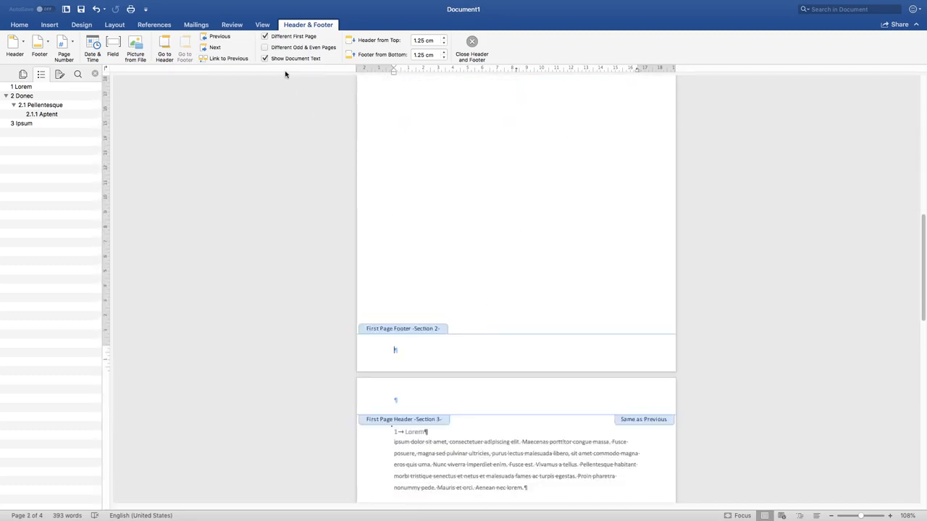
click(72, 55)
click(93, 58)
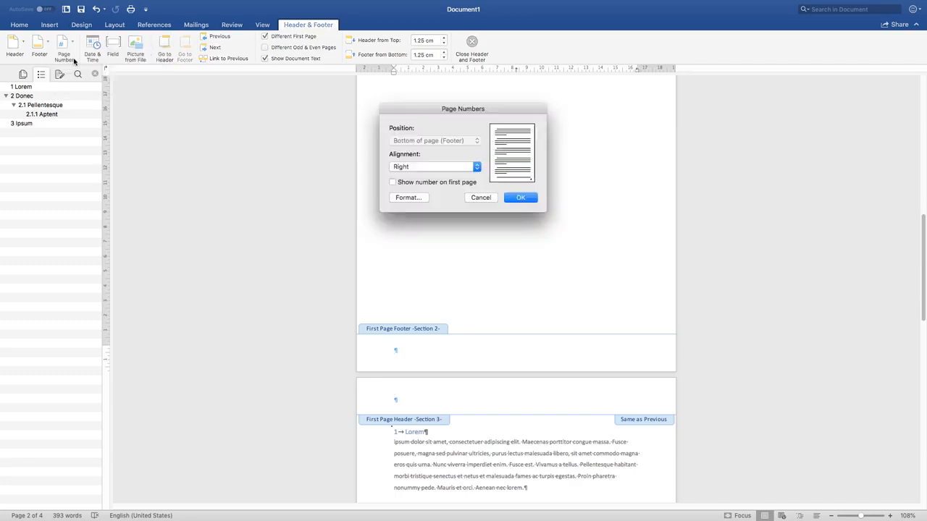
click(474, 167)
click(473, 137)
click(471, 162)
click(466, 164)
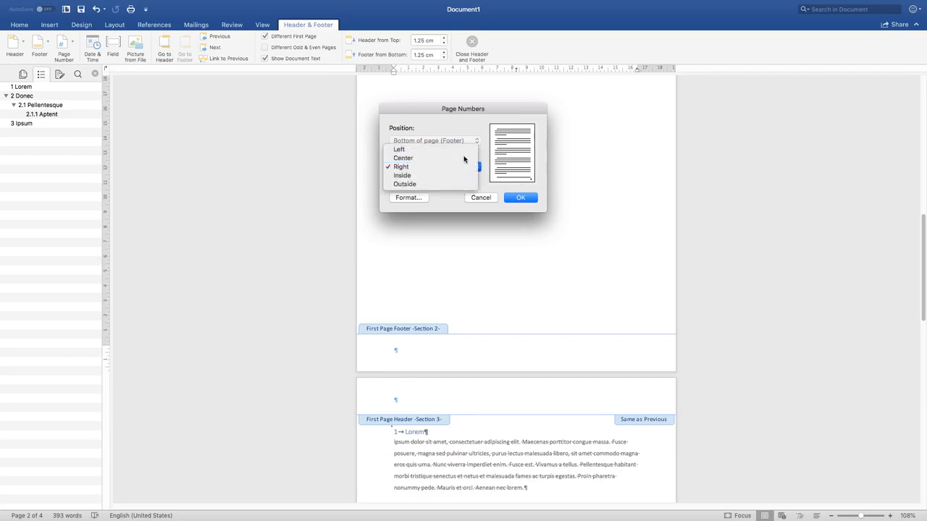
click(417, 198)
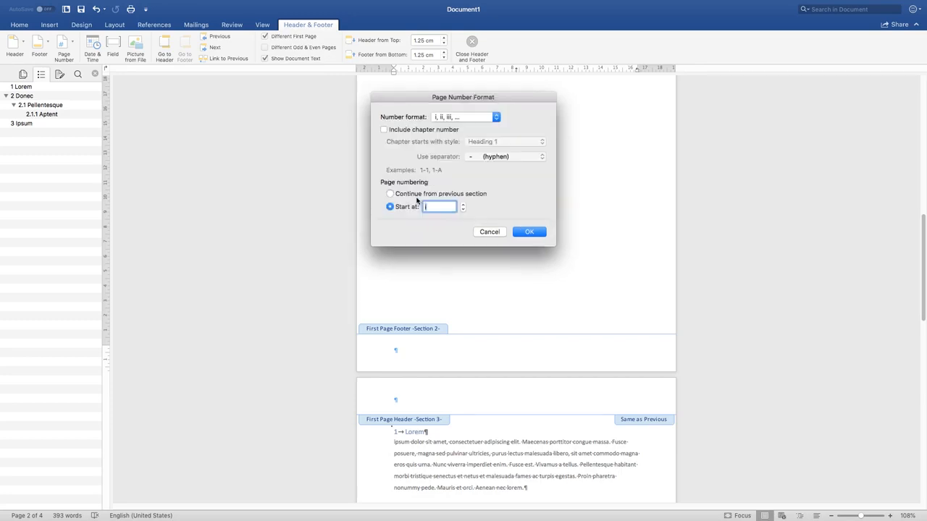
click(538, 234)
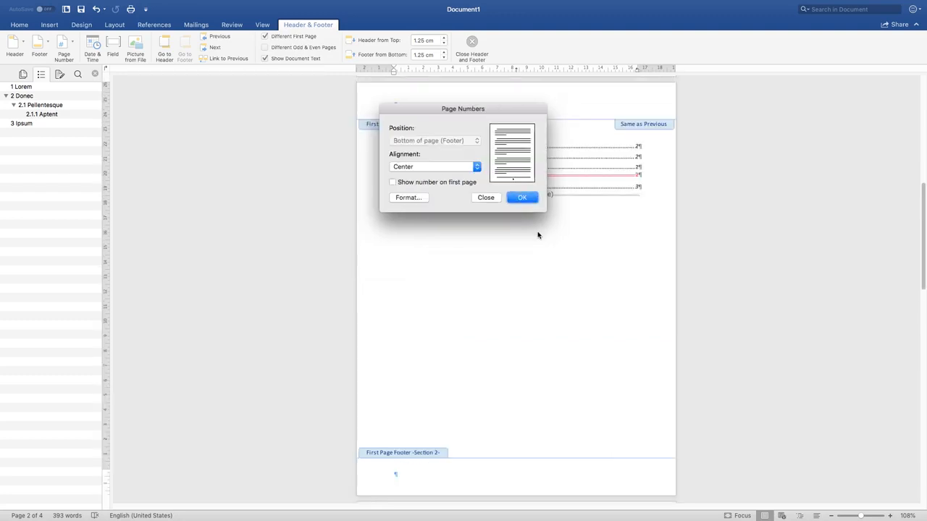
click(523, 198)
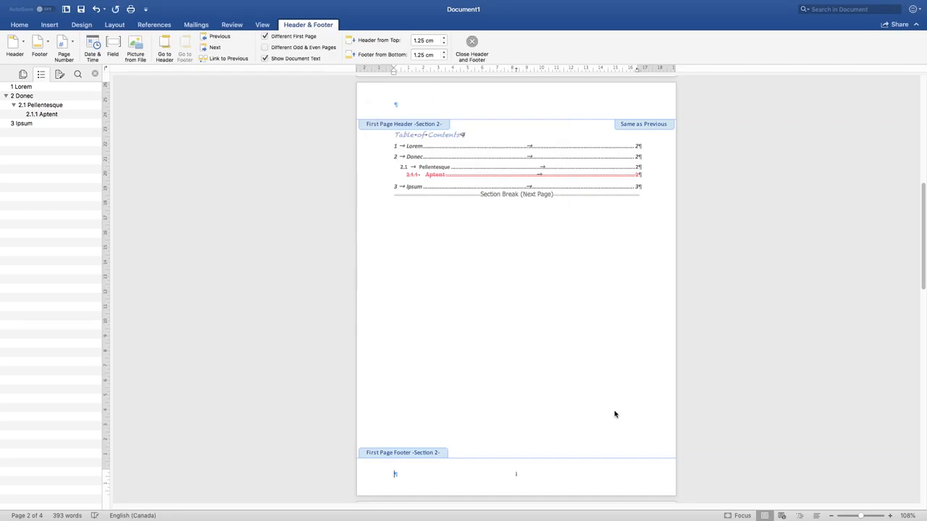
Insert a centred page number in the Section 3 first page footer, using the 1, 2, 3 format starting at 1, and return to the body text.
scroll(313, 119, down, 10)
scroll(313, 119, down, 5)
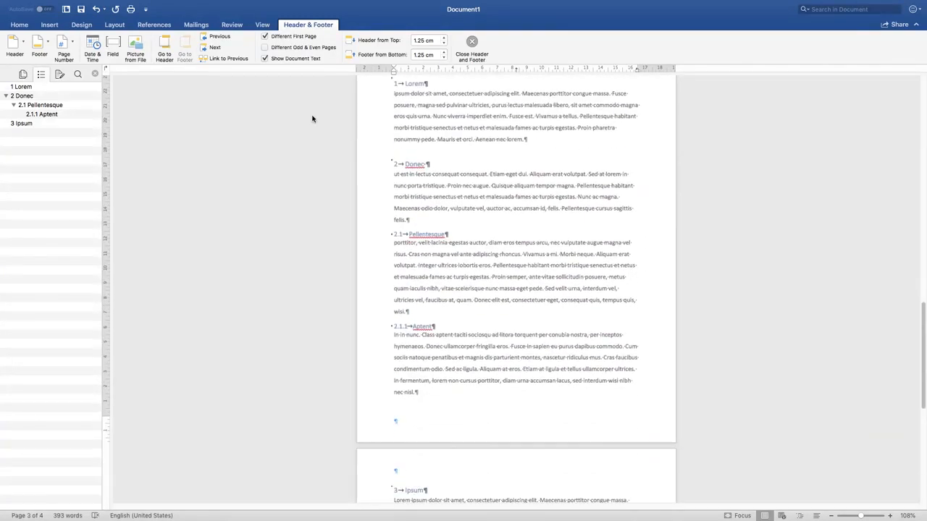
click(65, 45)
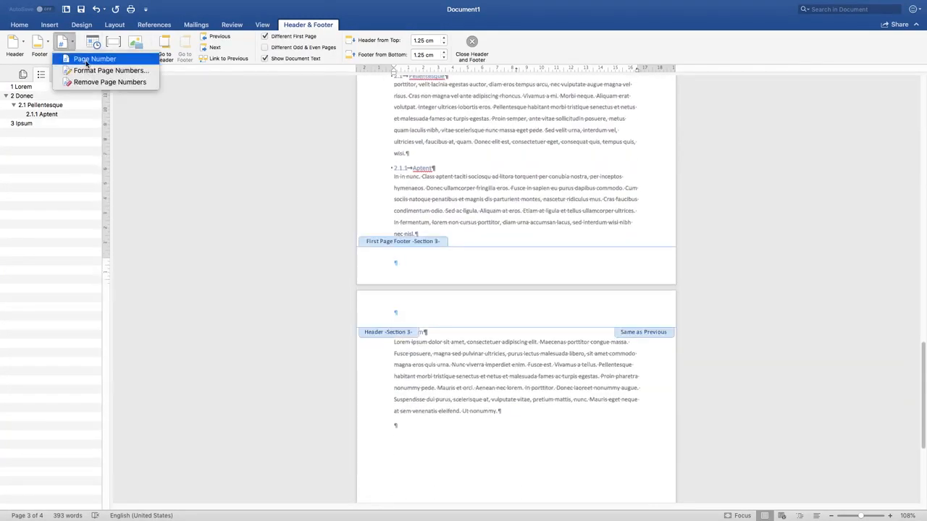
click(86, 58)
click(475, 167)
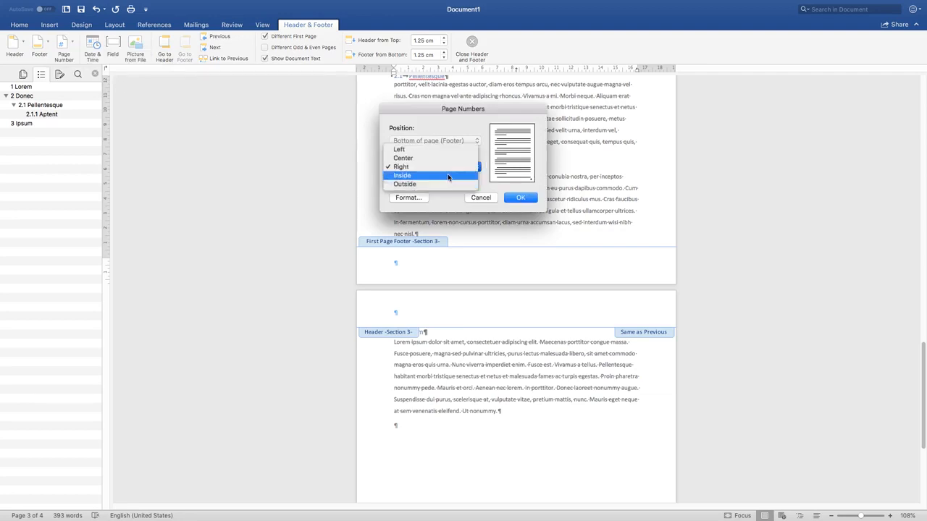
click(444, 158)
click(416, 200)
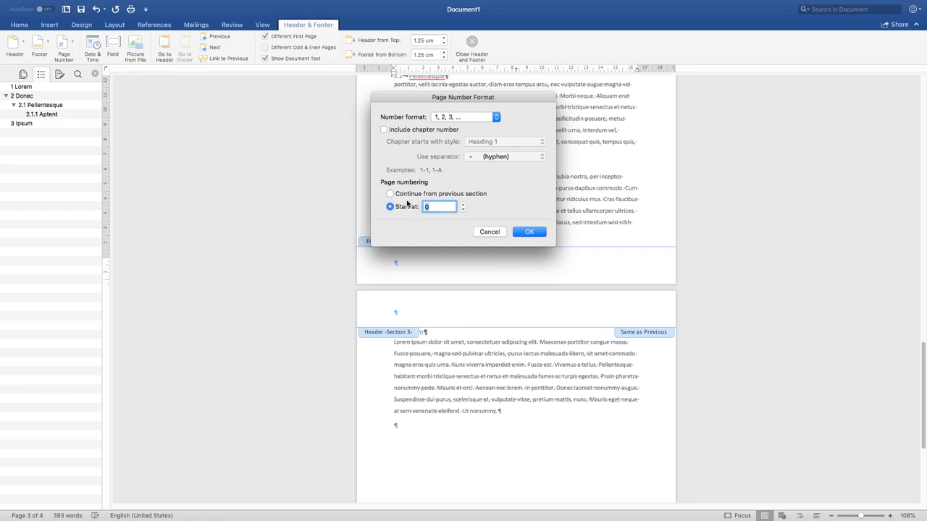
click(463, 204)
click(525, 235)
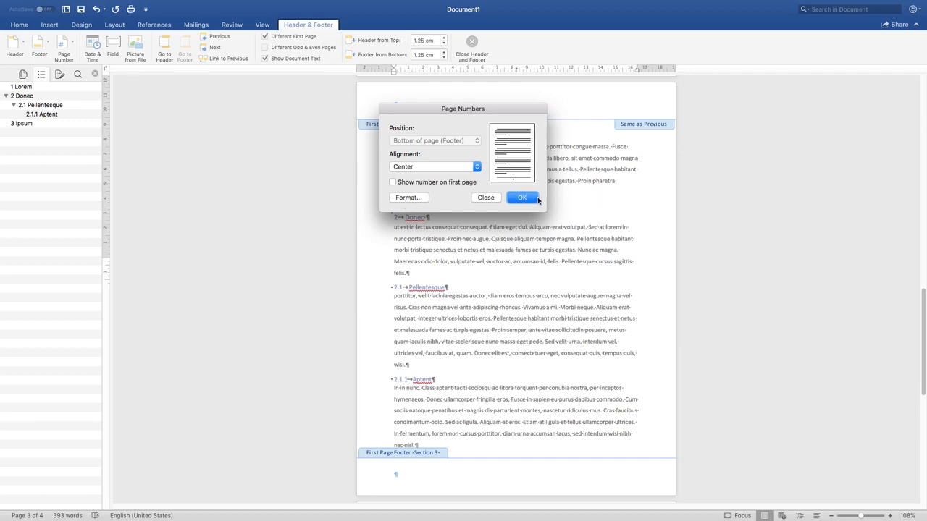
click(522, 198)
double_click(569, 247)
Hide the paragraph marks and other formatting symbols in the document.
scroll(569, 246, up, 8)
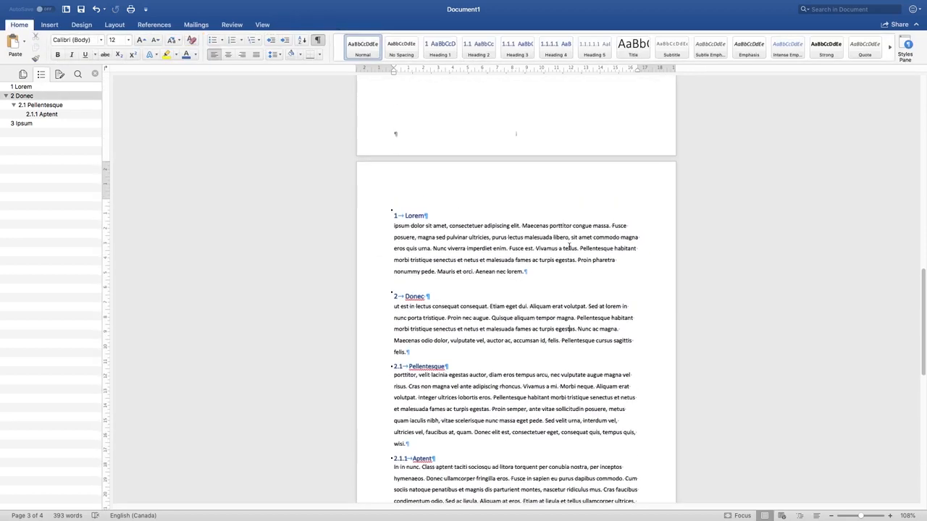
scroll(569, 246, up, 10)
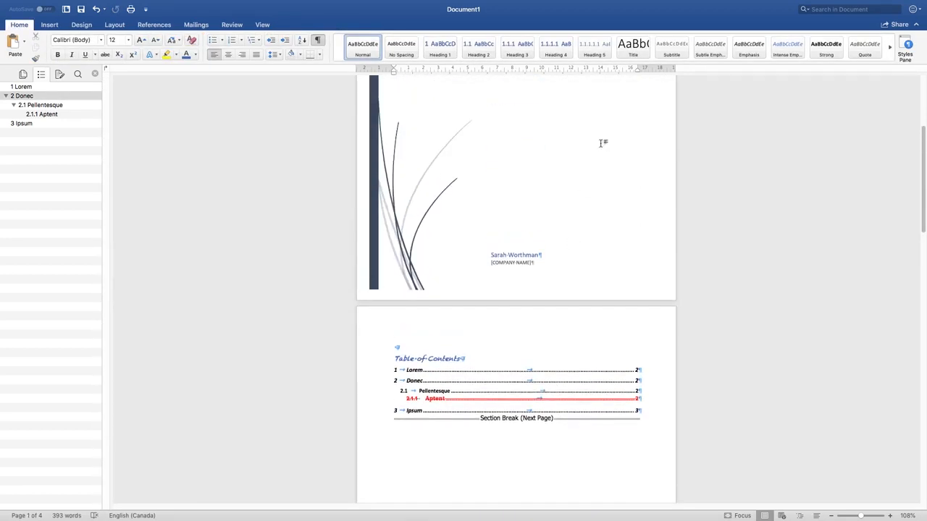
scroll(459, 180, down, 4)
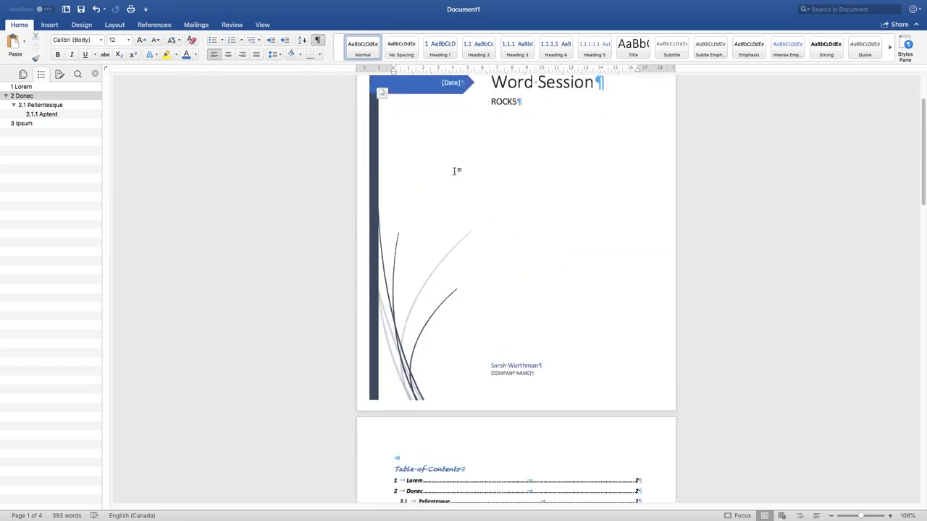
click(318, 42)
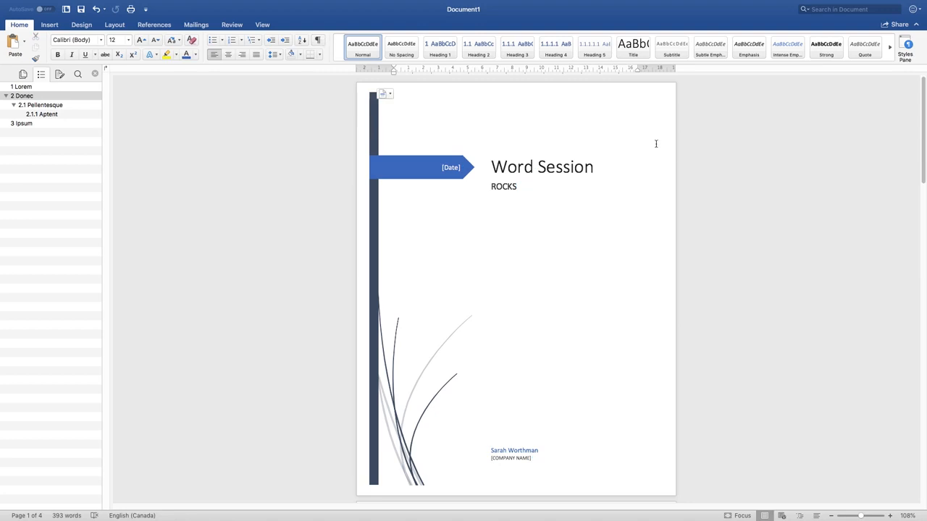
Examine the footer page numbering on the cover page, table of contents and body pages.
scroll(617, 204, down, 18)
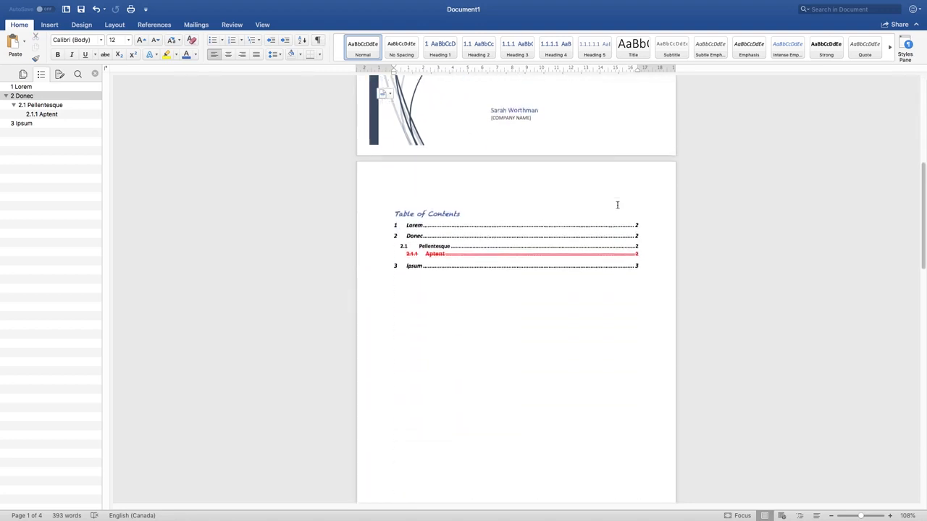
scroll(565, 376, up, 2)
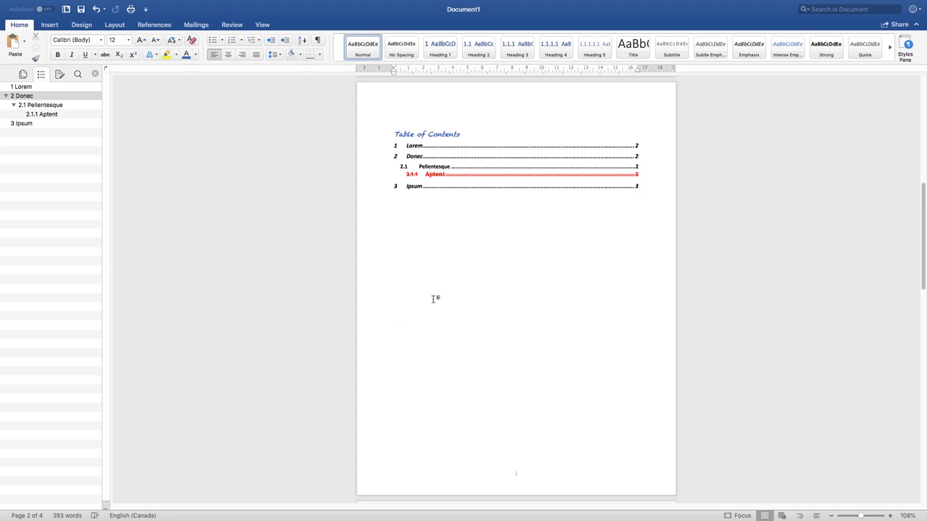
scroll(409, 244, down, 10)
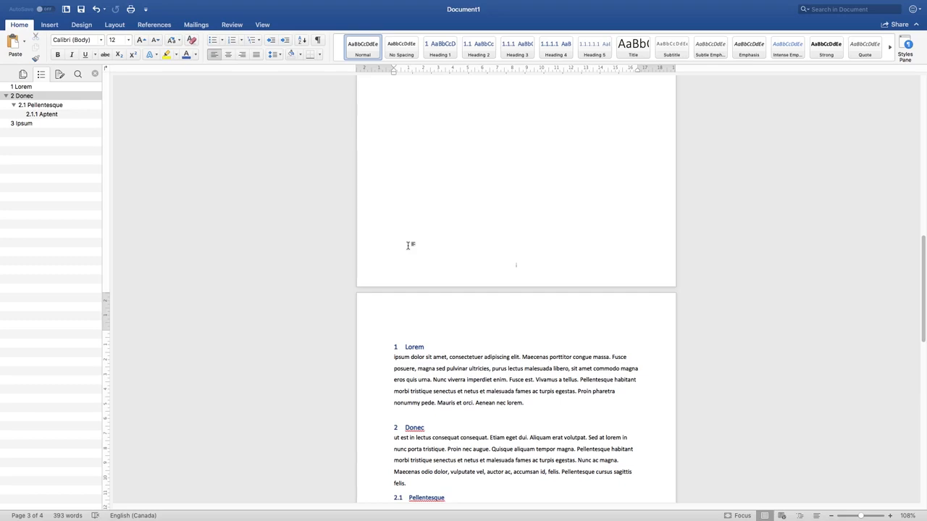
scroll(410, 245, down, 9)
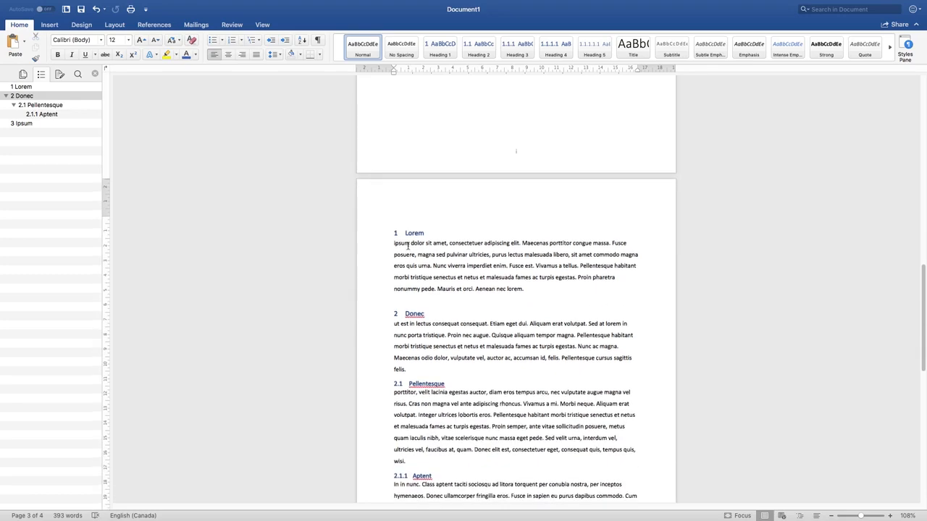
scroll(409, 246, down, 10)
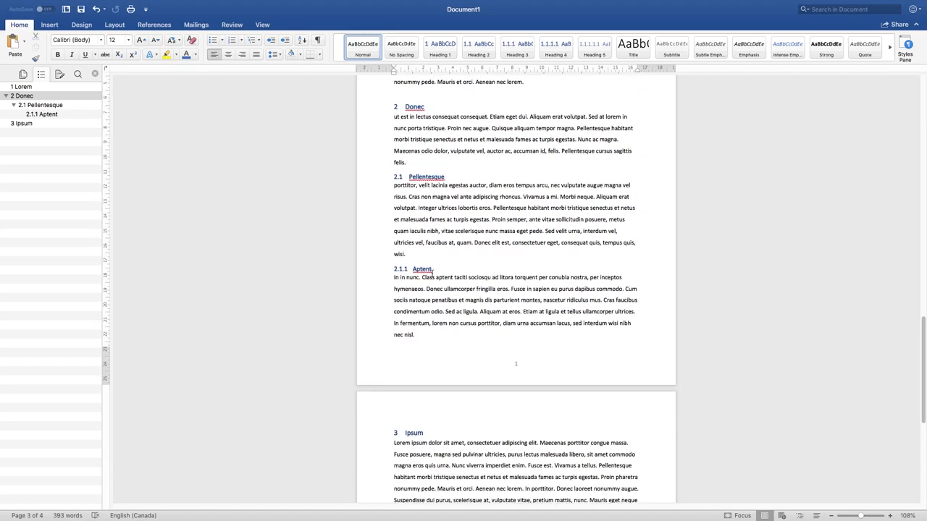
scroll(566, 332, up, 6)
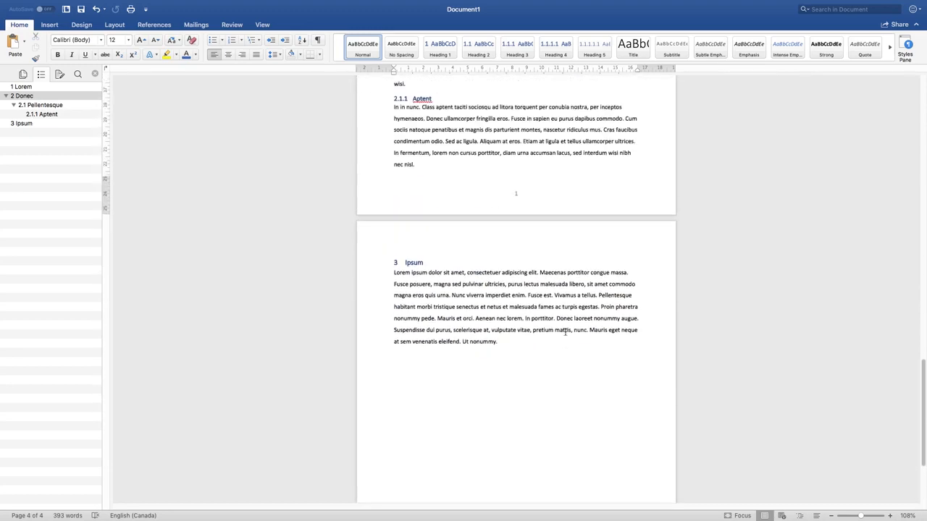
scroll(548, 396, down, 3)
scroll(548, 396, down, 4)
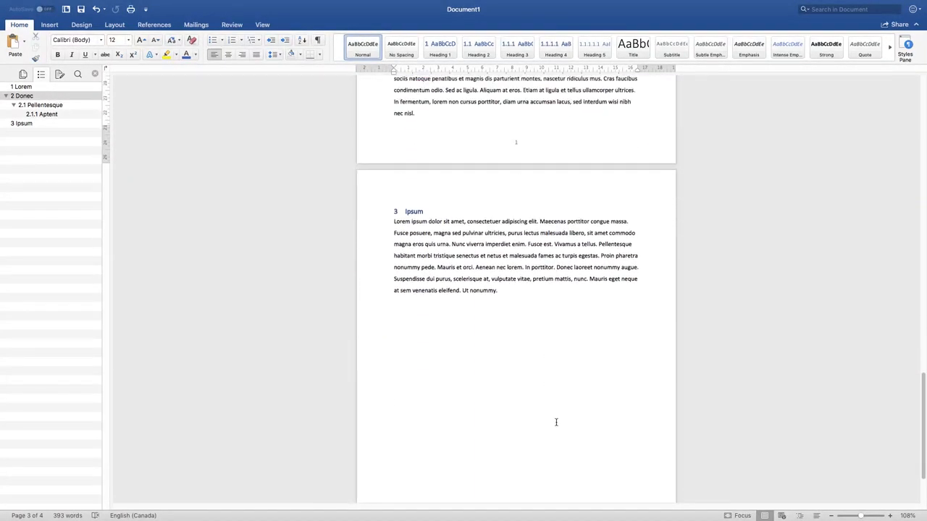
scroll(528, 467, up, 3)
scroll(528, 456, down, 3)
Insert a centred page number in the regular Section 3 footer on the Ipsum page and return to the body text.
double_click(519, 472)
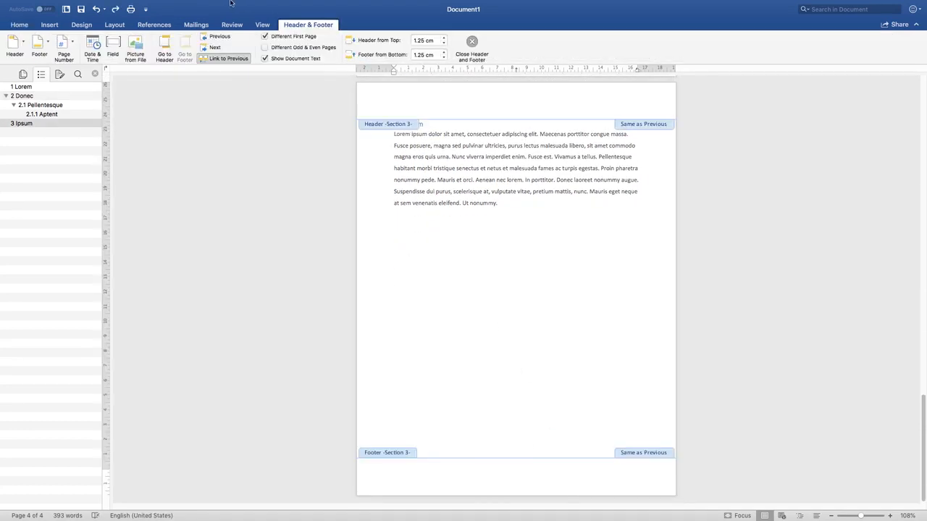
mouse_move(226, 3)
click(69, 51)
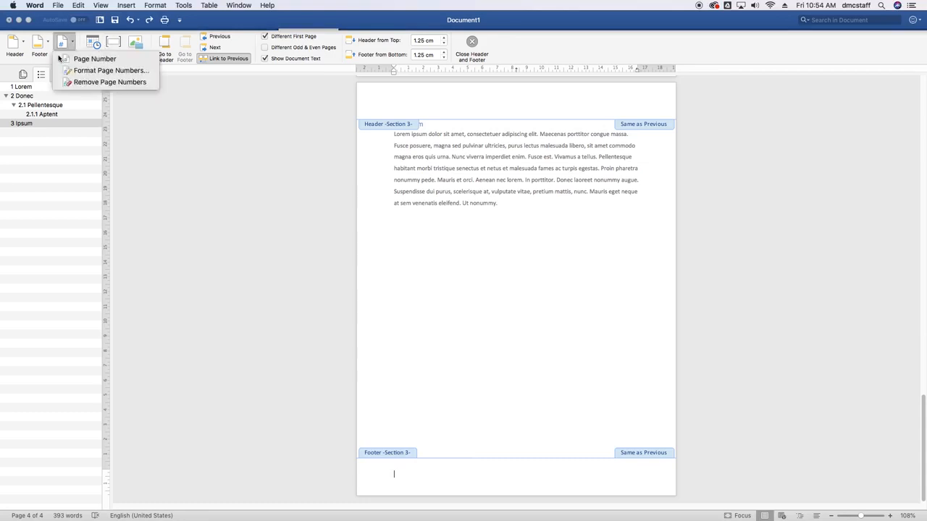
click(89, 61)
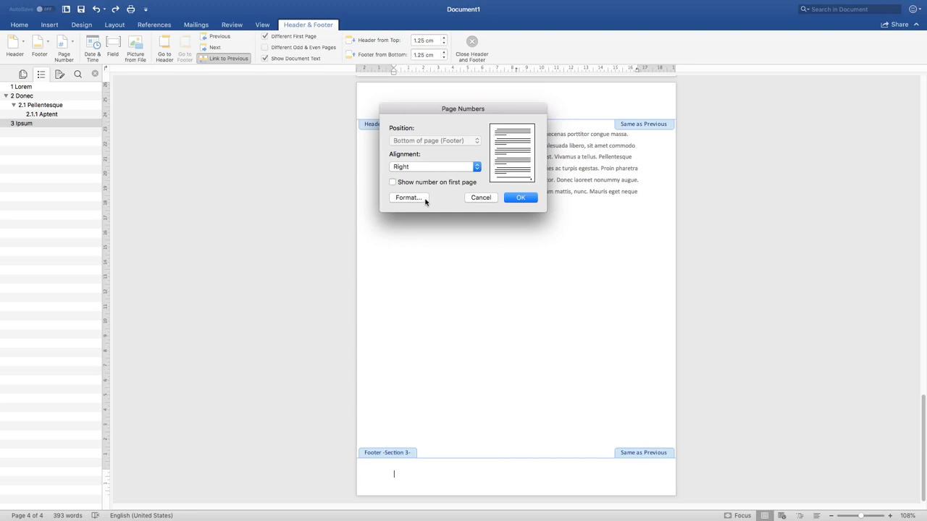
click(452, 166)
click(437, 157)
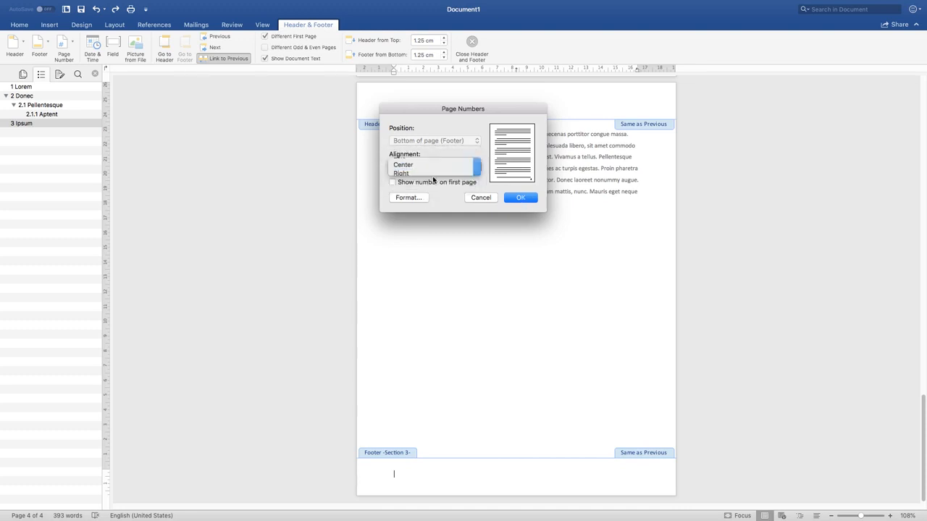
click(521, 197)
scroll(516, 368, up, 5)
scroll(526, 310, down, 4)
scroll(526, 306, down, 2)
click(453, 289)
Insert a page break in the empty line below the Ipsum text at the end of the document.
scroll(453, 290, up, 3)
scroll(451, 286, down, 1)
scroll(452, 286, down, 2)
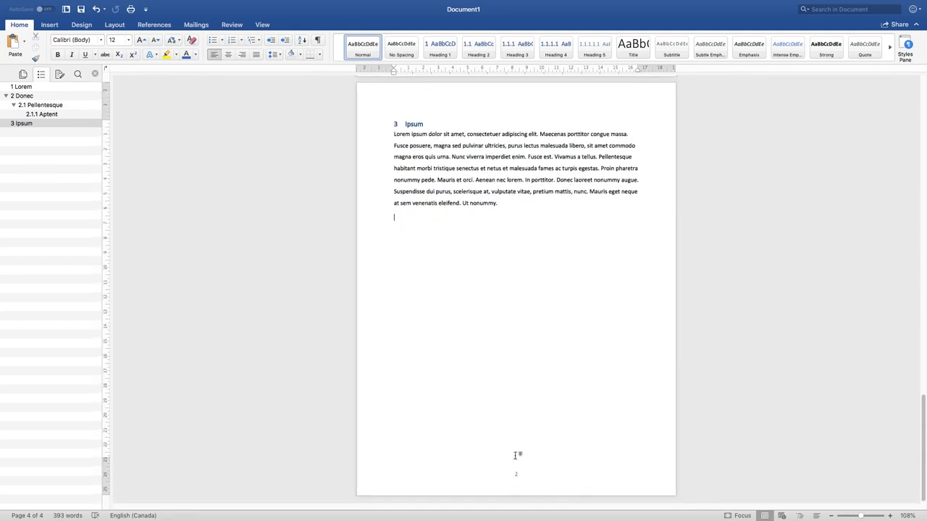
key(super+Return)
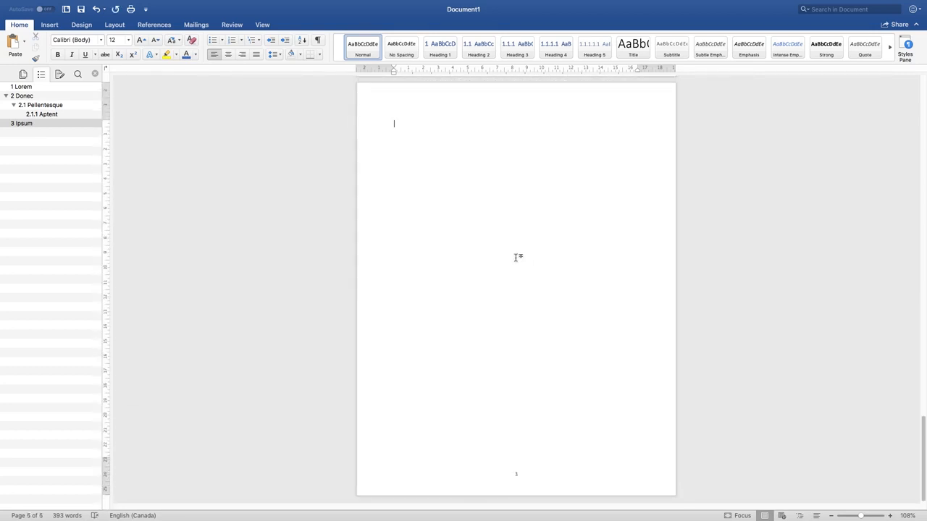
Undo the page breaks added below the Ipsum text so the document ends right after that section.
key(super+Return)
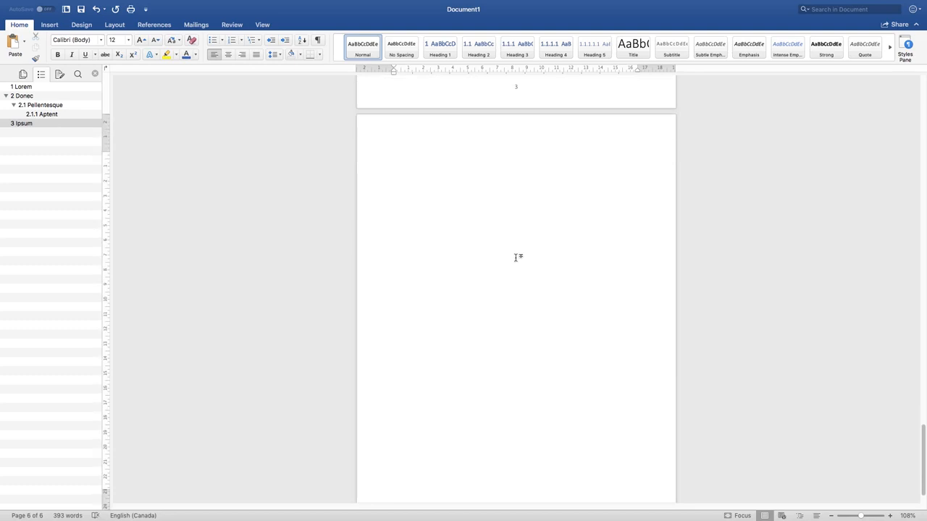
key(super+z)
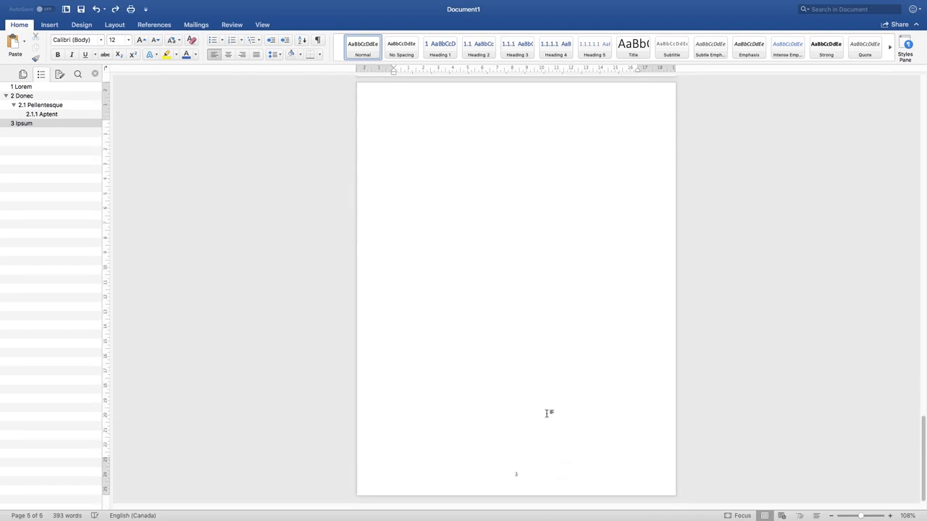
key(super+z)
click(49, 25)
click(86, 47)
click(565, 307)
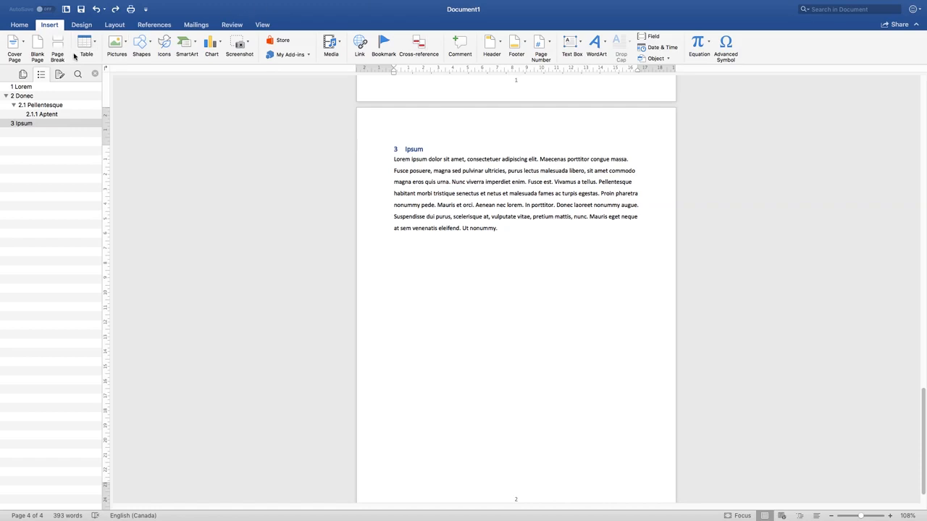
Examine the page layout and footer numbering from the Ipsum page back to the table of contents.
scroll(622, 193, up, 5)
scroll(619, 192, up, 4)
scroll(619, 191, up, 14)
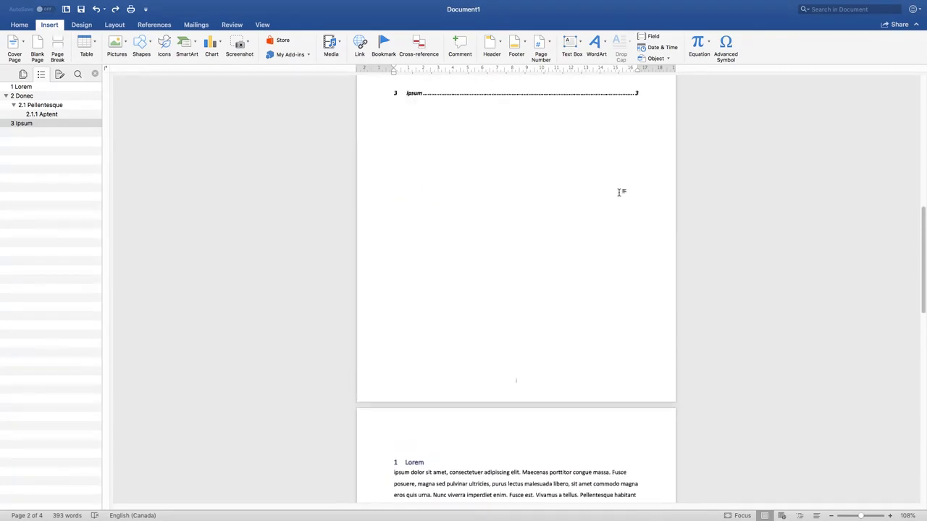
scroll(619, 192, up, 6)
scroll(552, 266, down, 10)
scroll(552, 266, up, 8)
scroll(553, 266, down, 4)
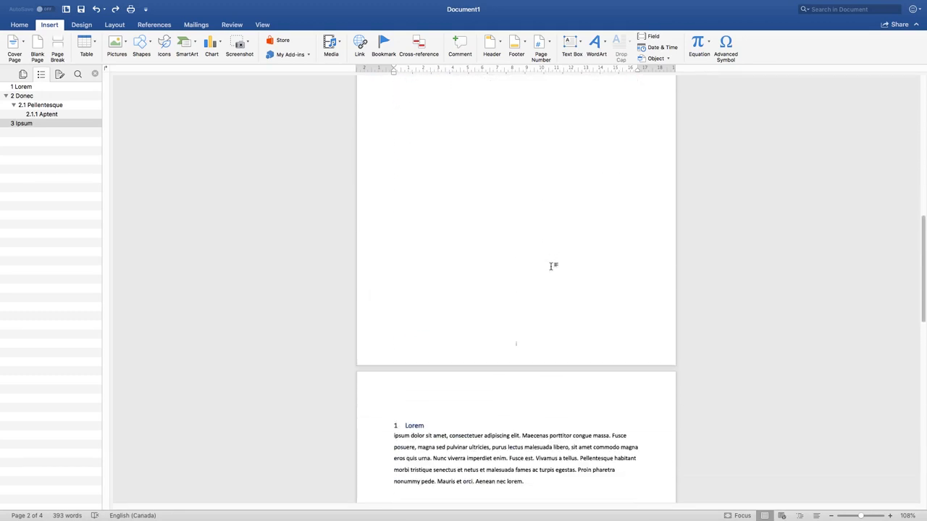
scroll(553, 267, down, 5)
scroll(550, 267, down, 6)
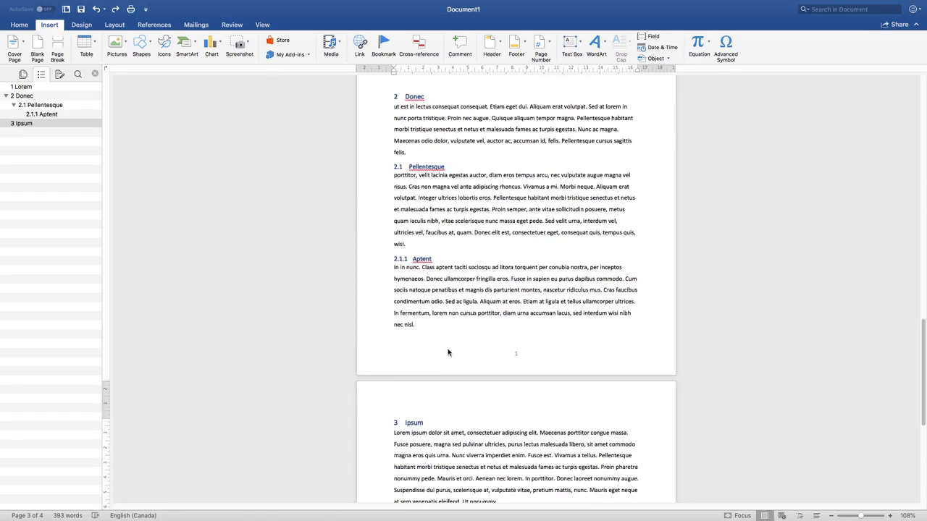
scroll(447, 353, up, 2)
scroll(501, 151, up, 8)
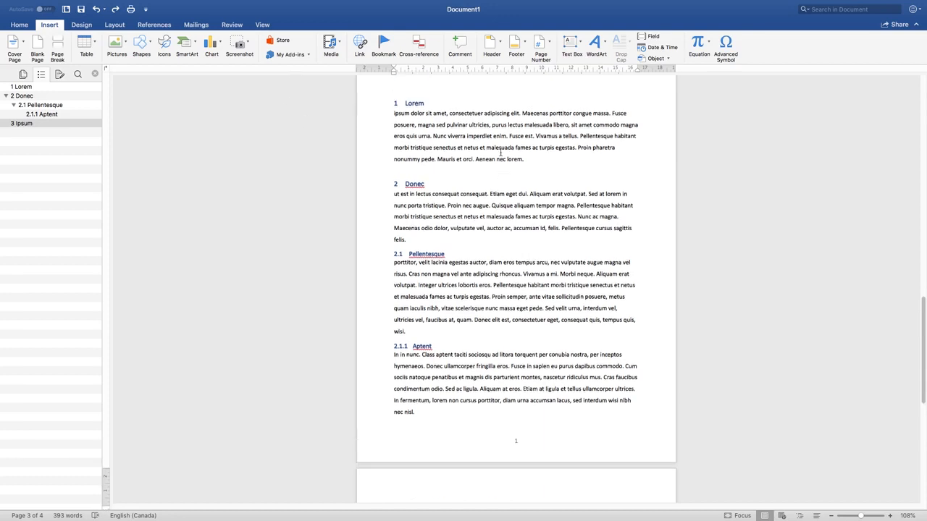
scroll(500, 156, up, 6)
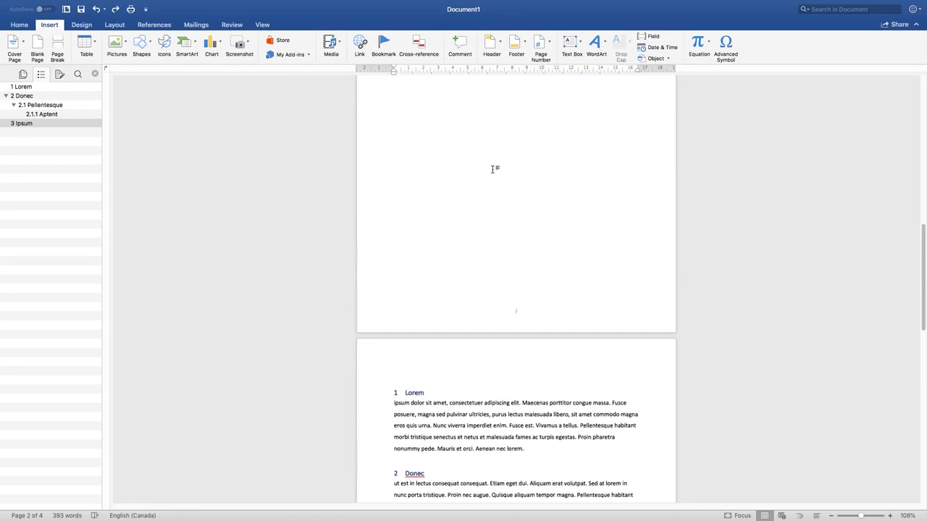
Set the table of contents section to landscape orientation.
click(377, 173)
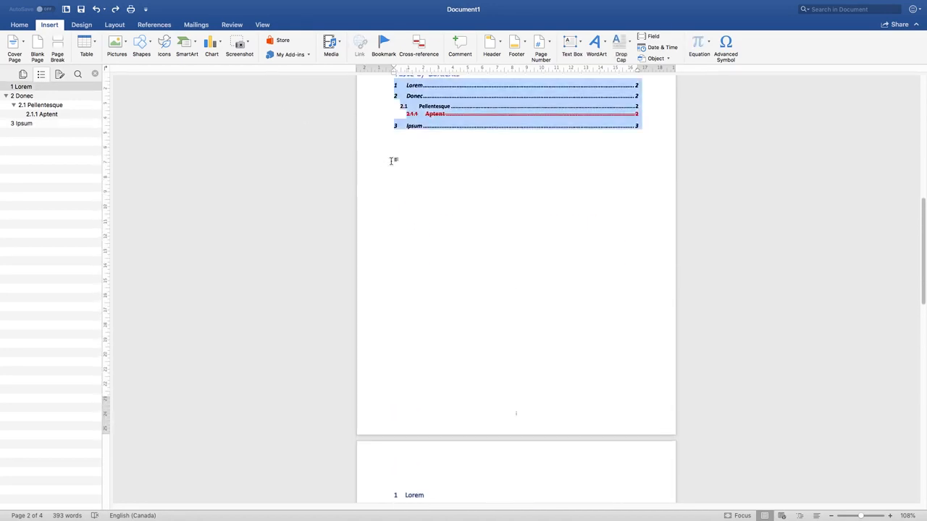
scroll(393, 160, up, 2)
click(395, 117)
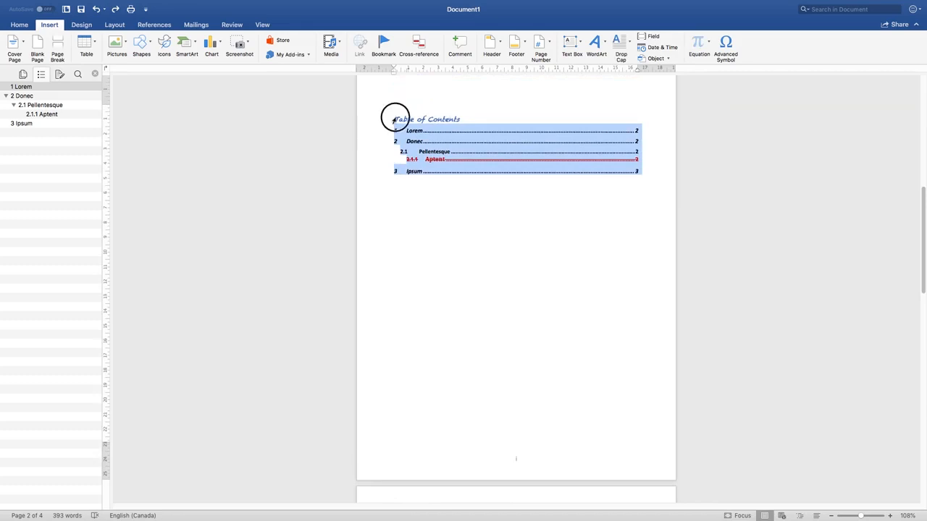
click(81, 24)
click(115, 25)
click(45, 45)
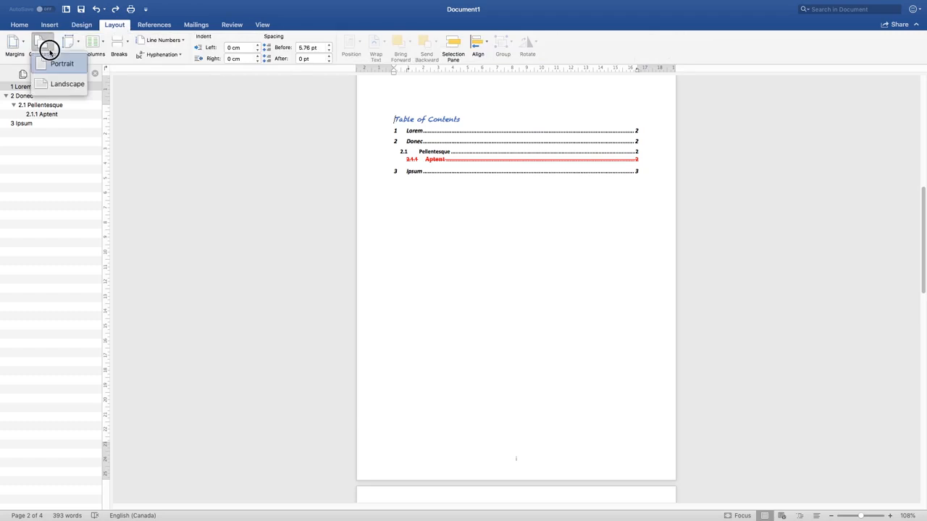
click(55, 85)
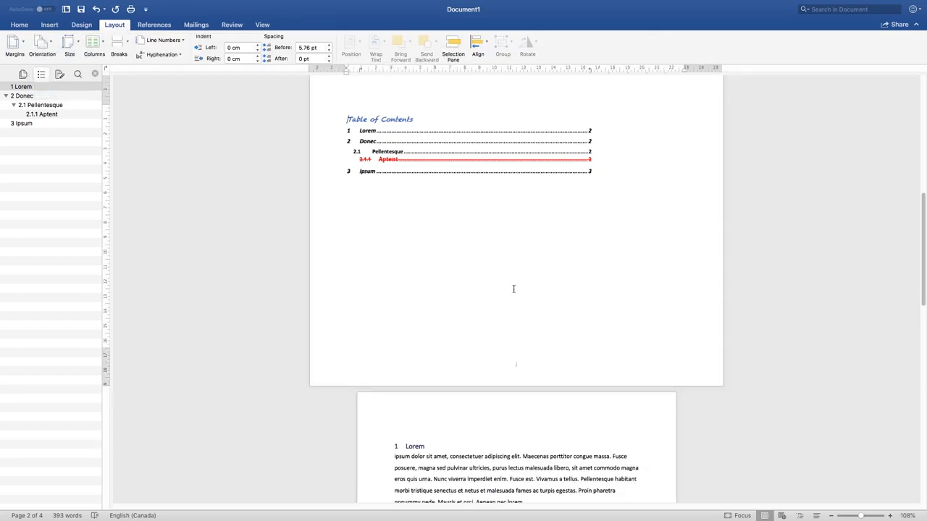
Compare the orientation of the cover, table of contents and body pages.
scroll(513, 289, up, 3)
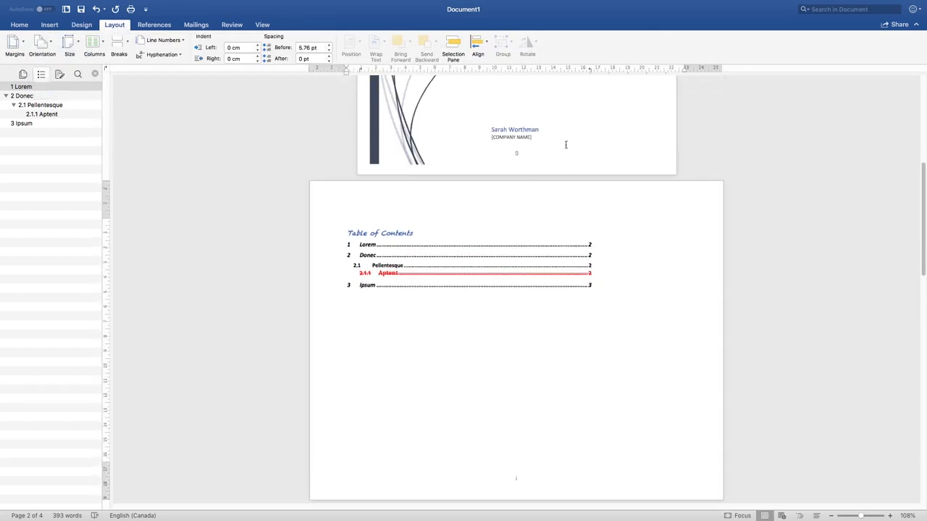
scroll(544, 358, down, 6)
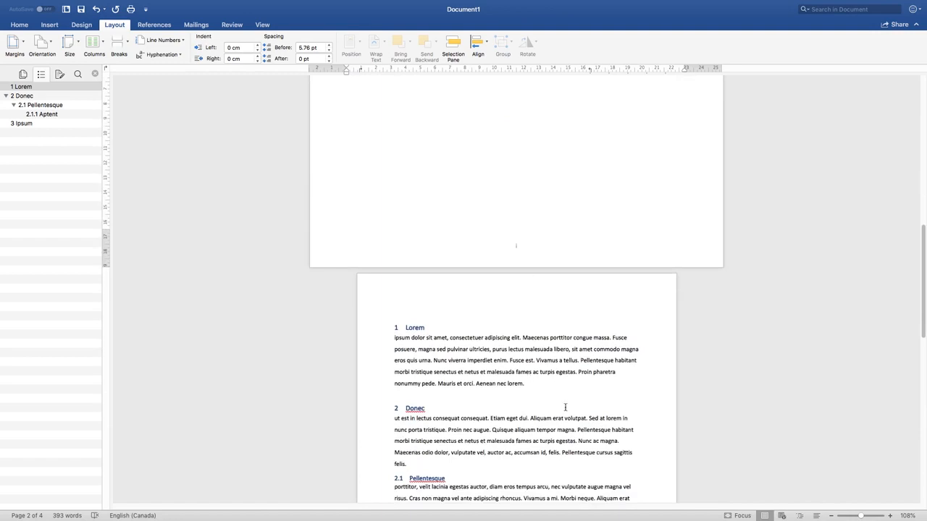
scroll(566, 407, down, 7)
scroll(526, 443, up, 6)
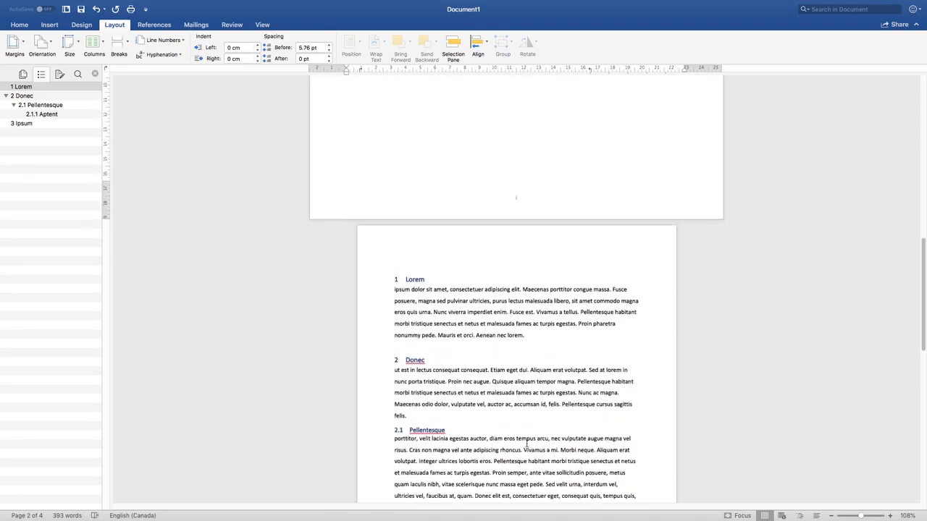
scroll(526, 442, up, 7)
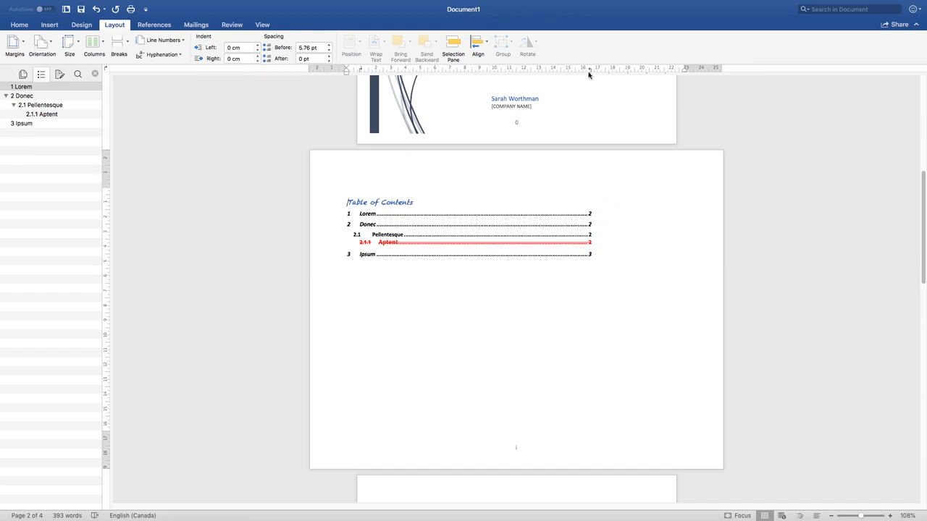
scroll(593, 486, down, 4)
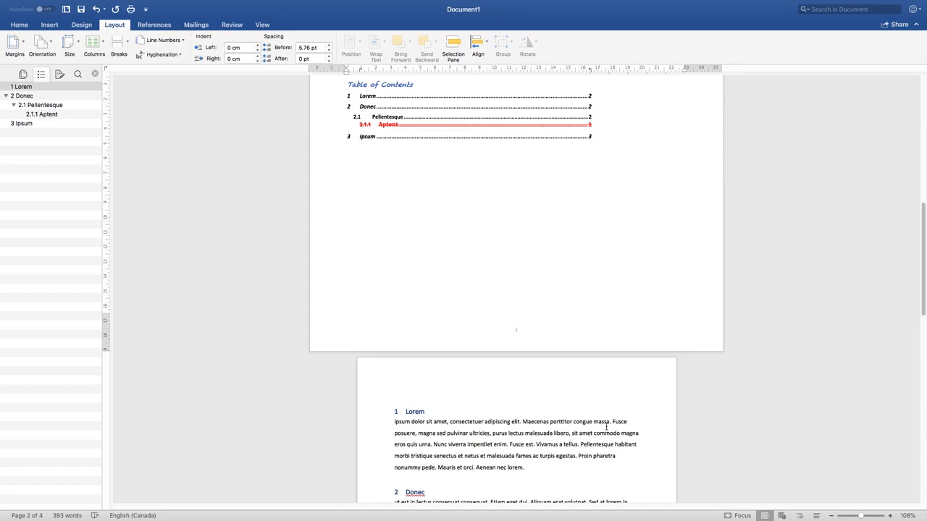
scroll(606, 426, down, 15)
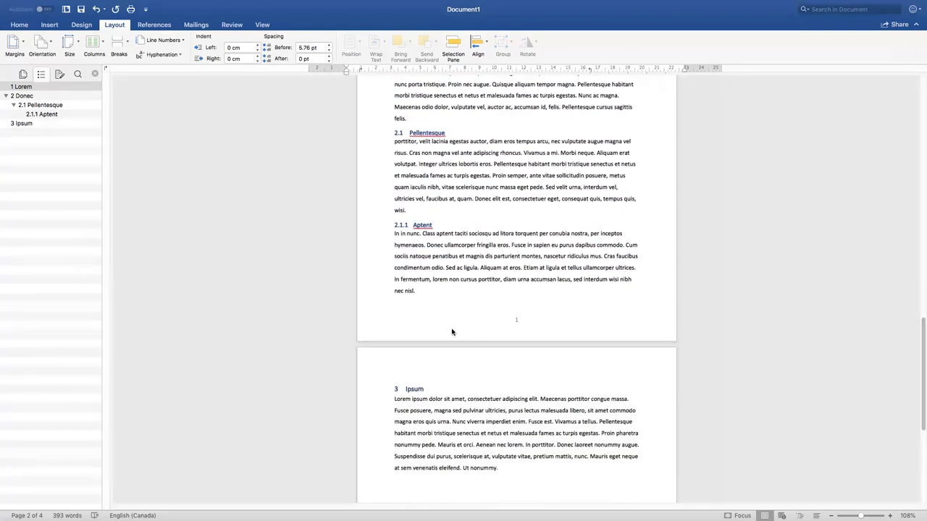
scroll(474, 308, down, 6)
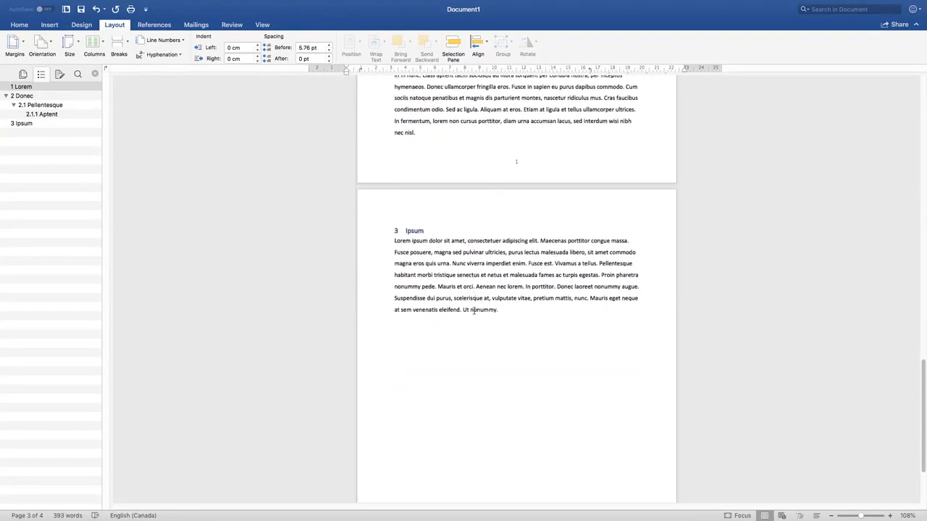
Insert a table with three columns and three rows in the empty line below the Ipsum text.
click(540, 314)
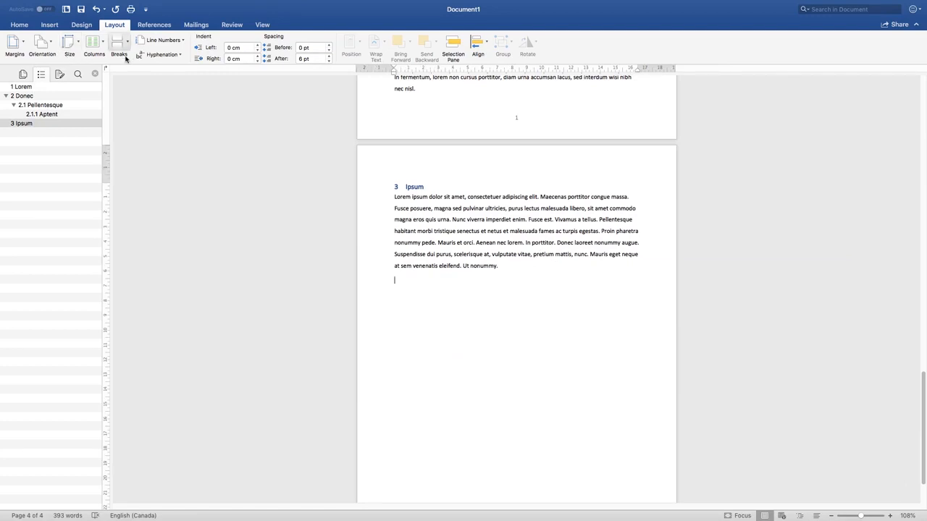
click(52, 25)
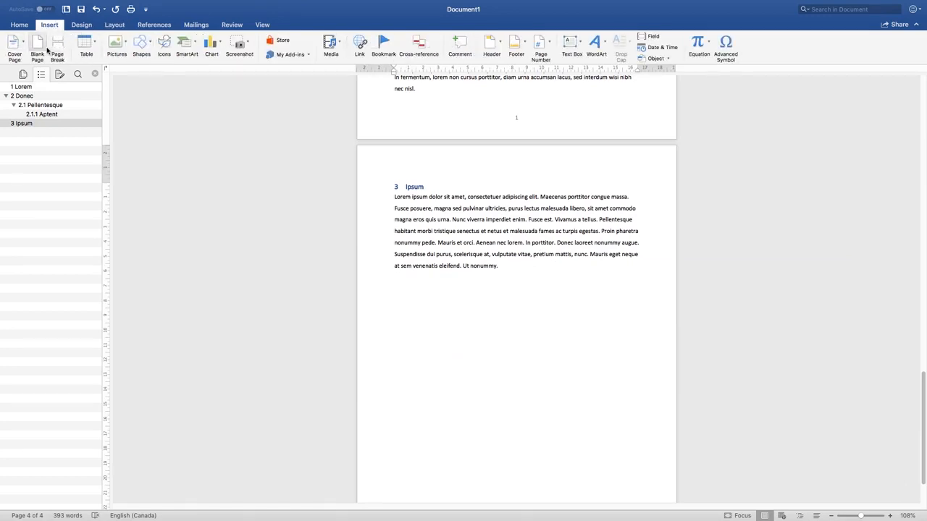
click(85, 45)
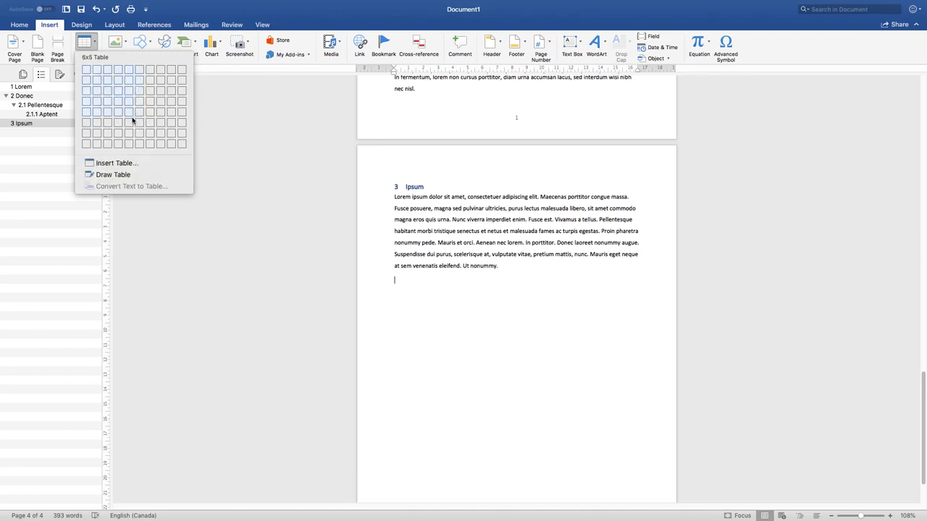
click(114, 165)
click(110, 94)
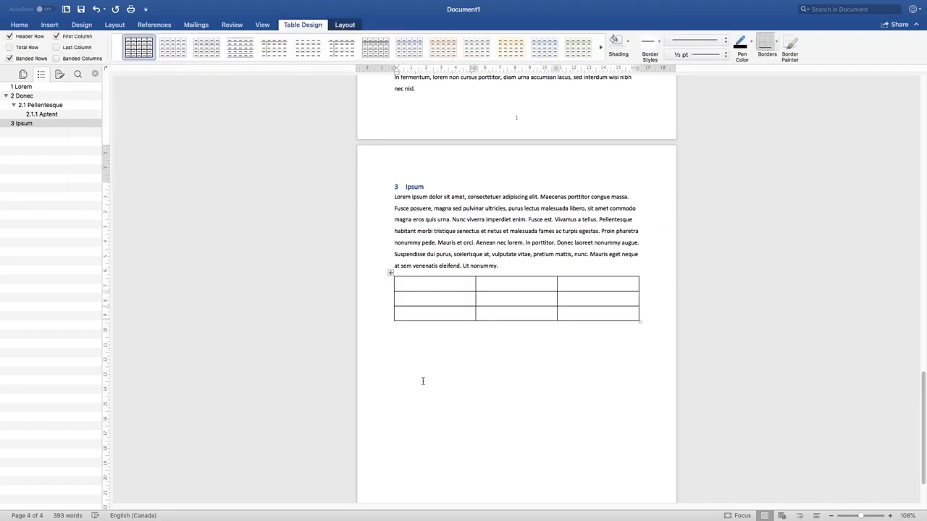
Apply the orange grid table style with a solid header row and first column to the whole table.
click(390, 273)
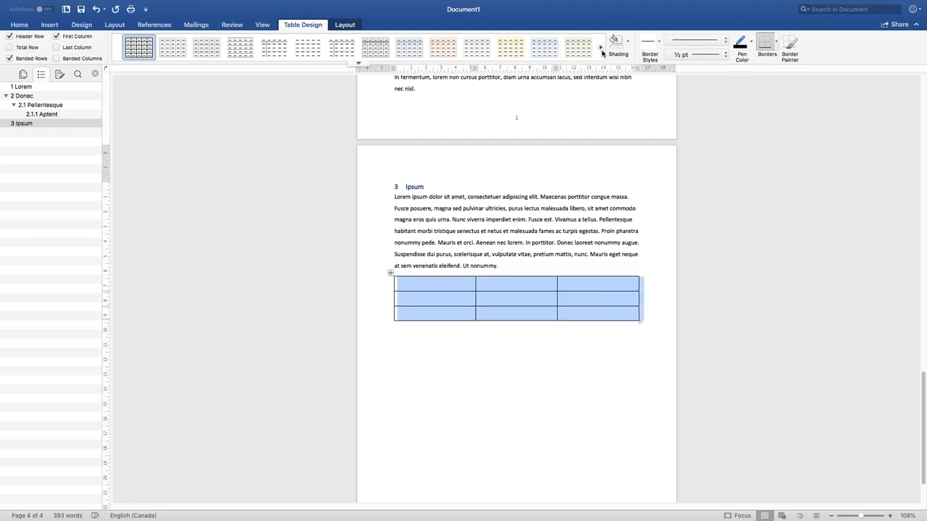
click(359, 64)
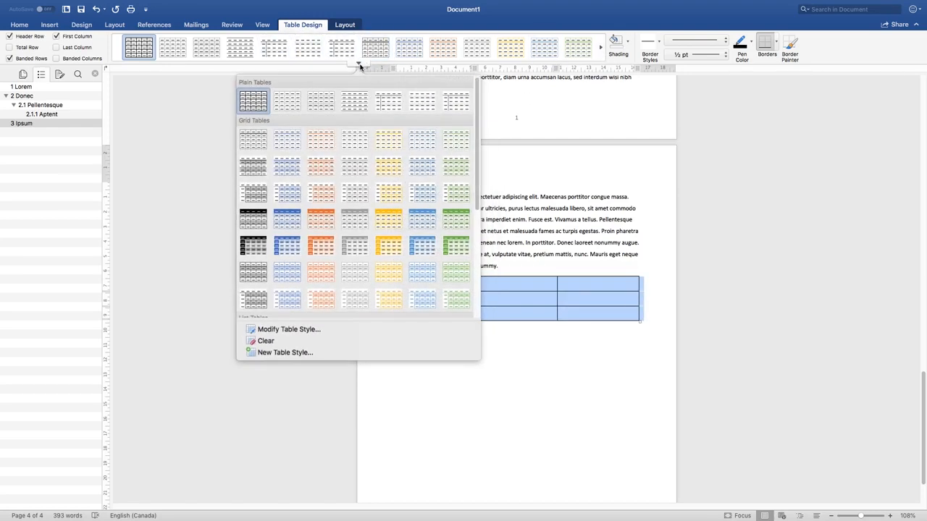
click(322, 243)
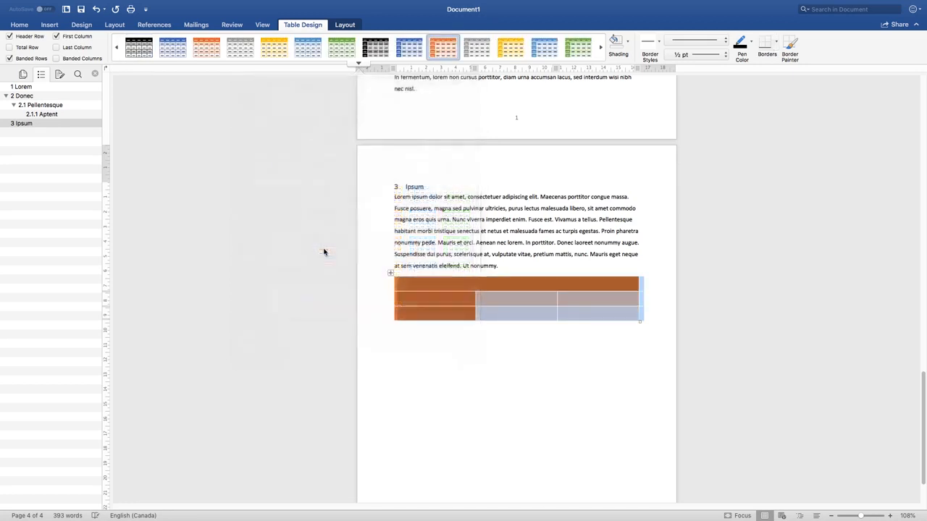
click(576, 286)
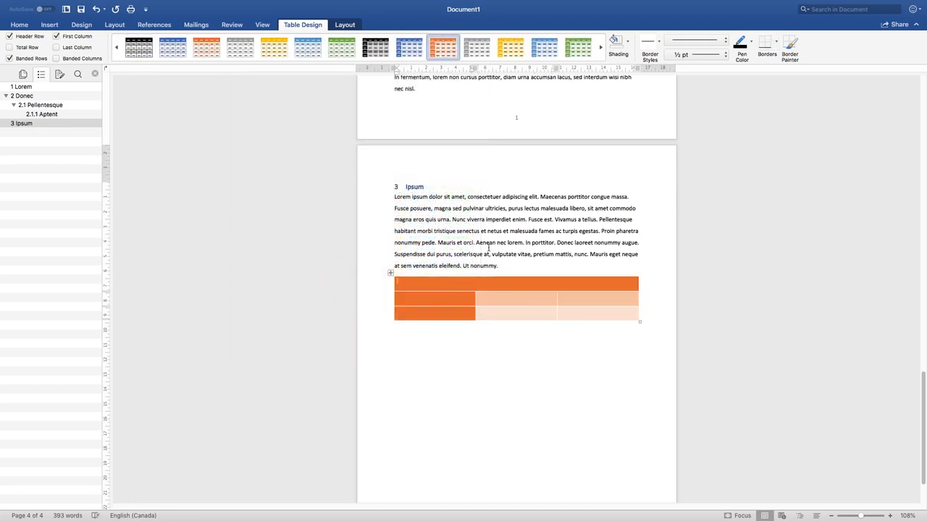
Fill the table's header row with the sample text Gfdgdgdgd, Gfdgdf and gfsgd.
click(49, 25)
click(19, 25)
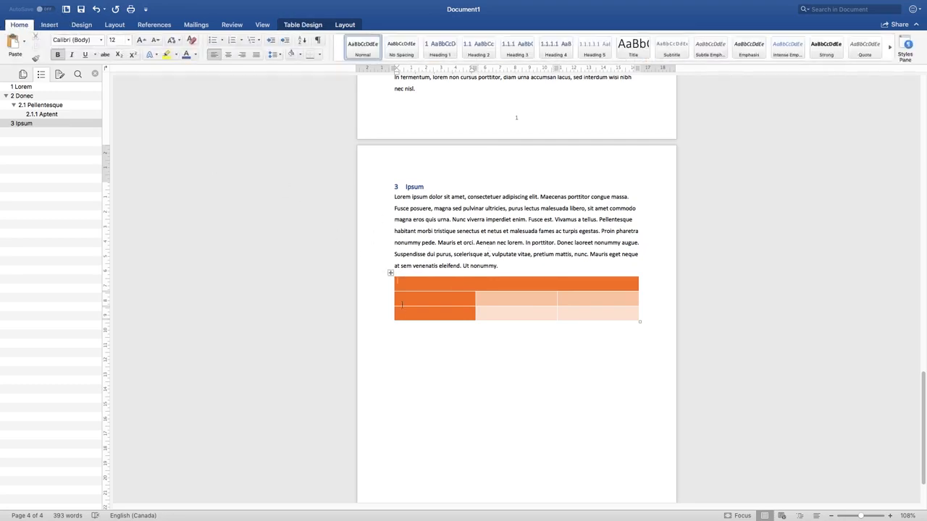
click(428, 287)
text(gfdgdgdgd)
key(Tab)
text(gfdgdf)
key(Tab)
text(gfsgd)
Fill the second row with gfdgd, gdfgd and dfgdg, and the third row with gdfgd, gdfgd and dfgdfgd.
key(Tab)
text(gfdgd)
key(Down)
text(gdfgd)
click(499, 300)
text(gdfgd)
click(499, 310)
text(gdfgd)
click(594, 301)
text(dfg)
click(591, 314)
text(dfgdfgd)
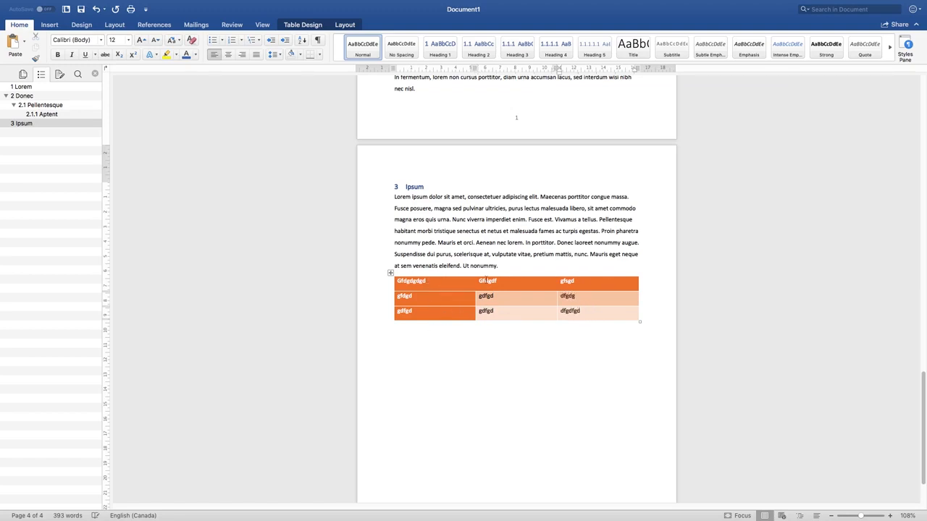
Select all three cells of the table's header row.
click(524, 310)
click(449, 310)
double_click(425, 282)
drag(596, 281, 456, 281)
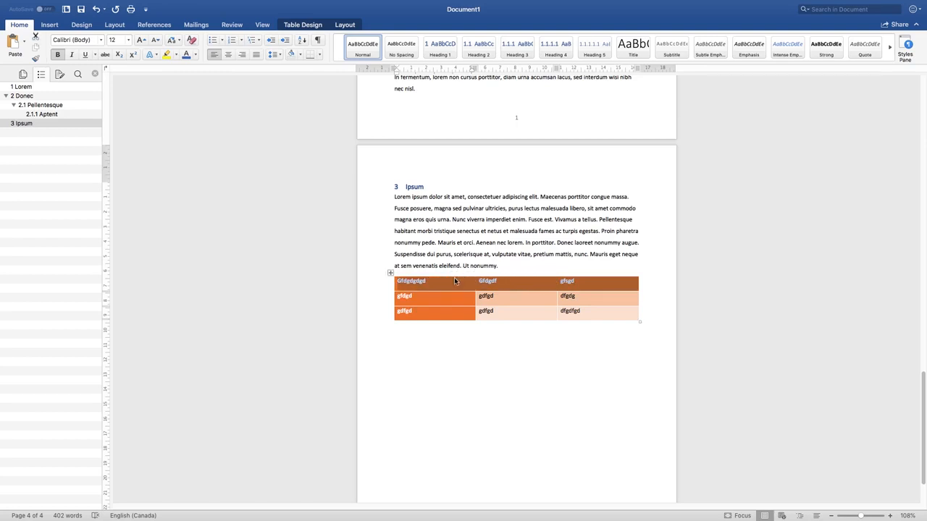
Select the cells of the table's first column, including its header cell.
click(441, 299)
click(398, 303)
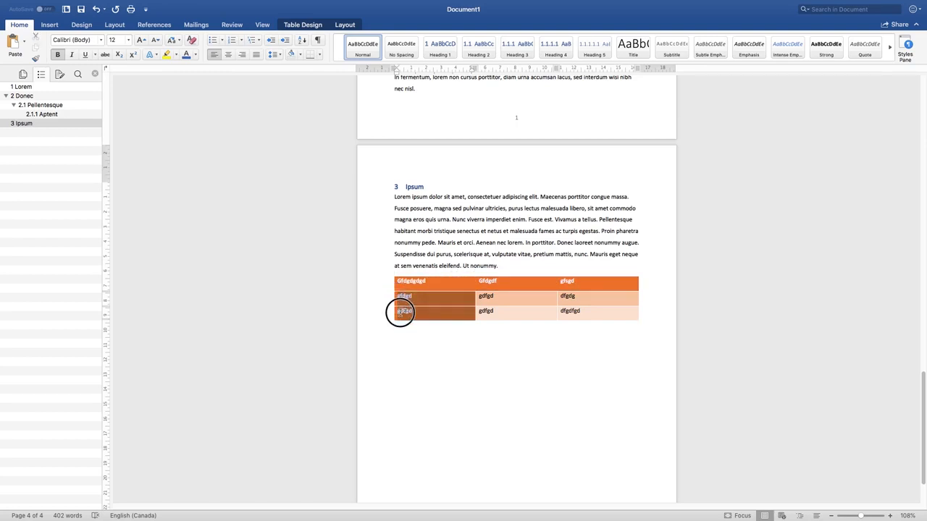
click(420, 302)
click(400, 297)
click(405, 296)
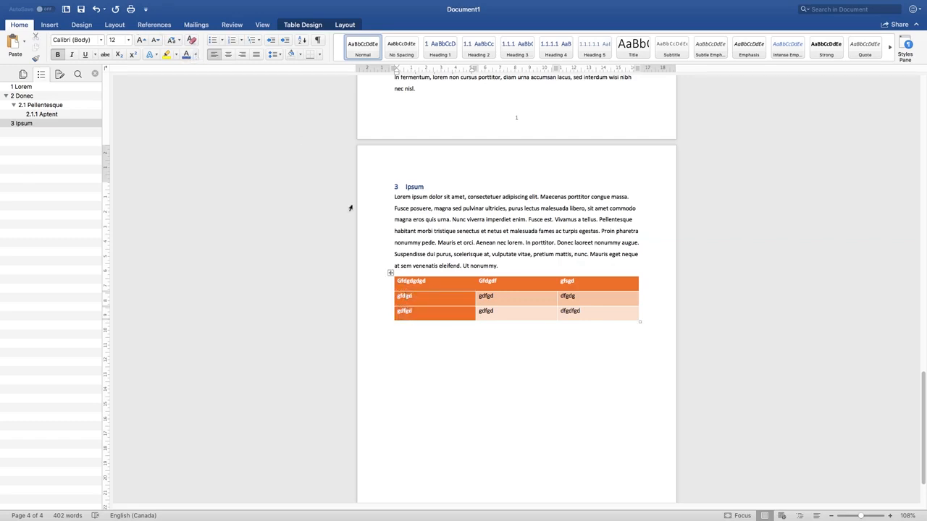
drag(403, 295, 391, 283)
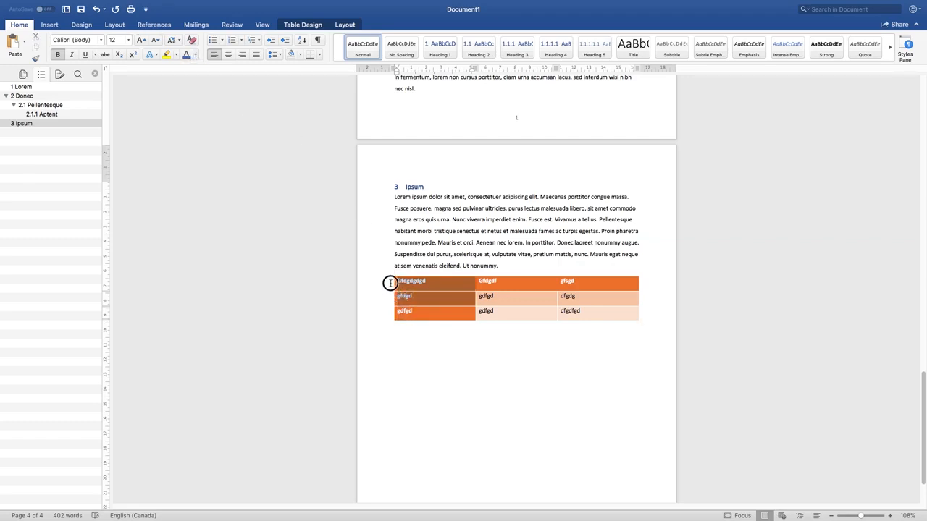
click(427, 311)
drag(423, 310, 411, 291)
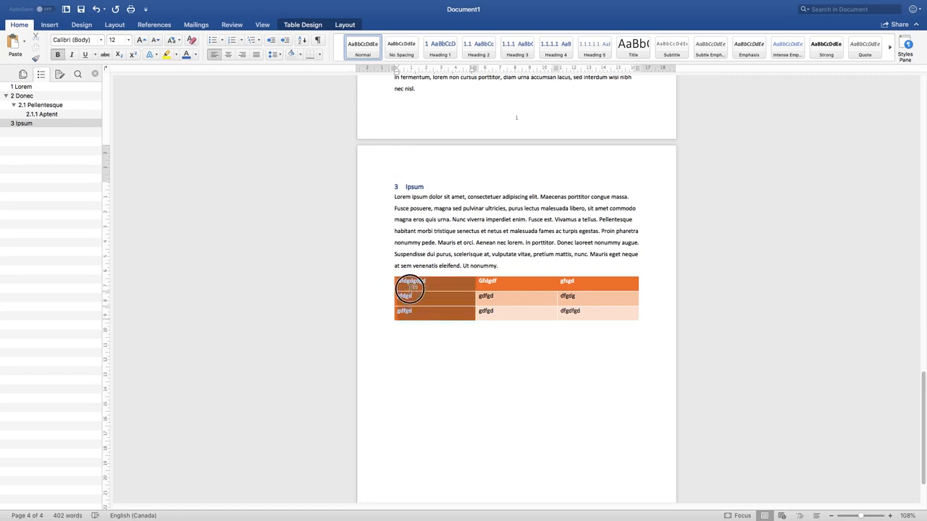
Select the table's first-column cells together with the remaining header-row cells.
right_click(533, 283)
click(451, 315)
drag(451, 314, 547, 284)
click(455, 323)
drag(443, 316, 404, 280)
click(431, 314)
drag(432, 313, 397, 280)
super+double_click(513, 282)
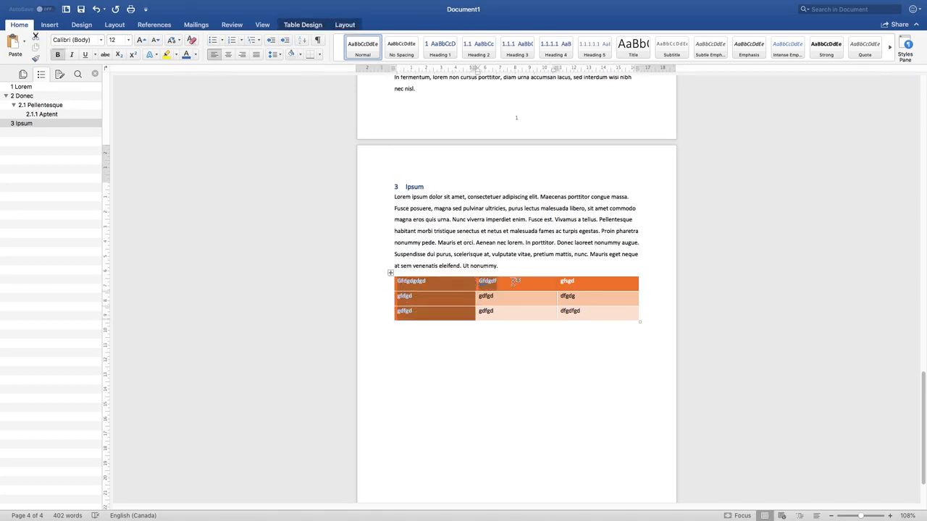
drag(622, 283, 485, 282)
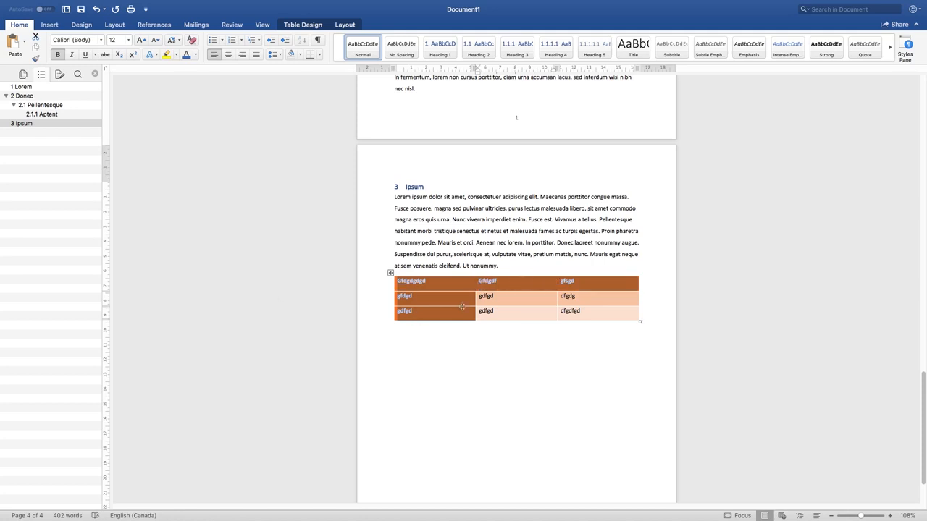
Try black, dark blue and green as the font colour of the selected header-row and first-column cells.
click(196, 55)
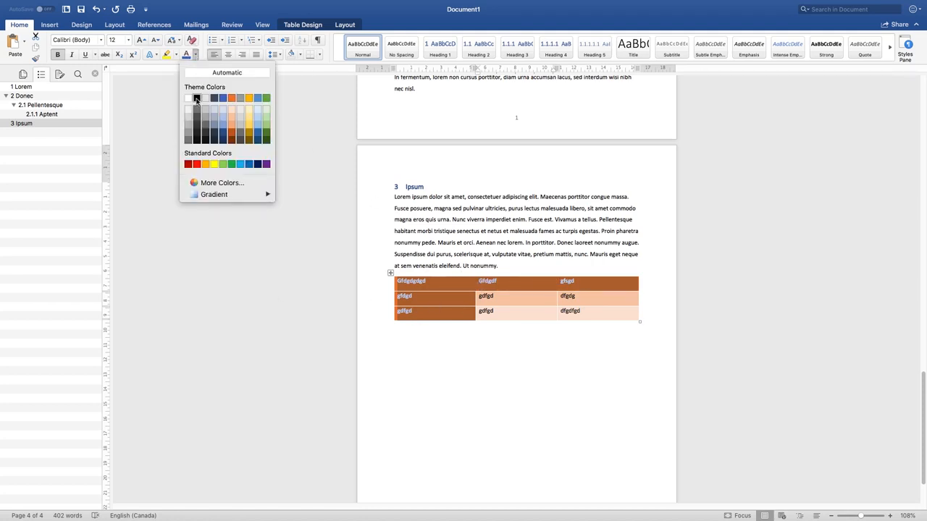
click(196, 98)
click(196, 55)
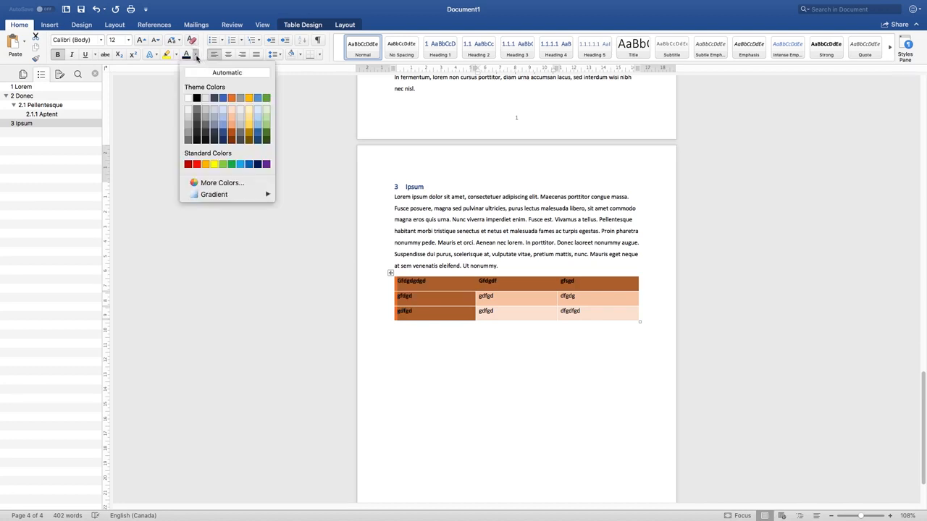
click(222, 141)
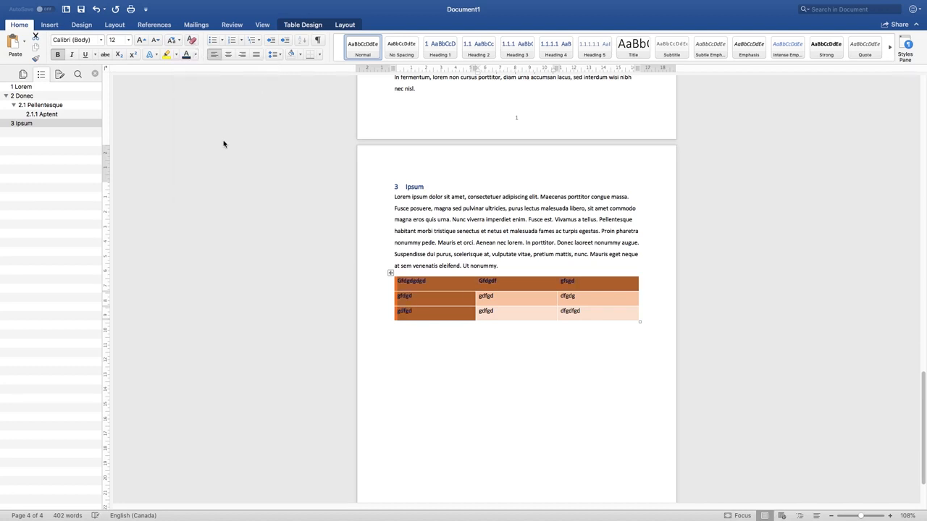
click(195, 55)
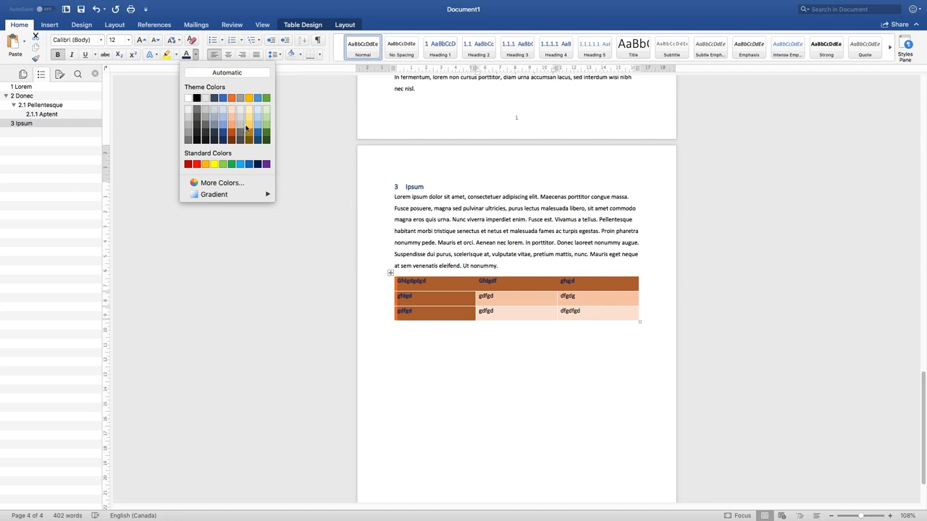
click(195, 54)
click(267, 99)
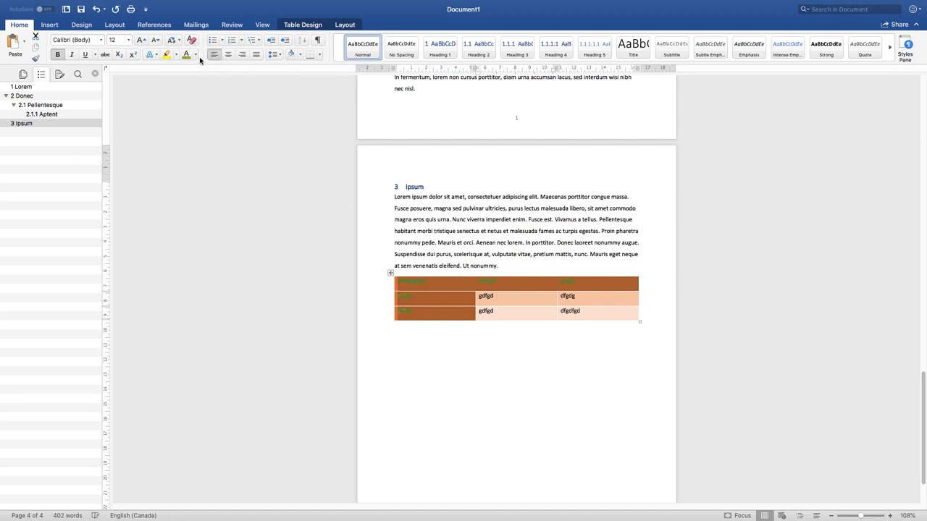
Set the font colour of the header row and first column to white and deselect the cells.
click(194, 54)
click(187, 98)
click(439, 247)
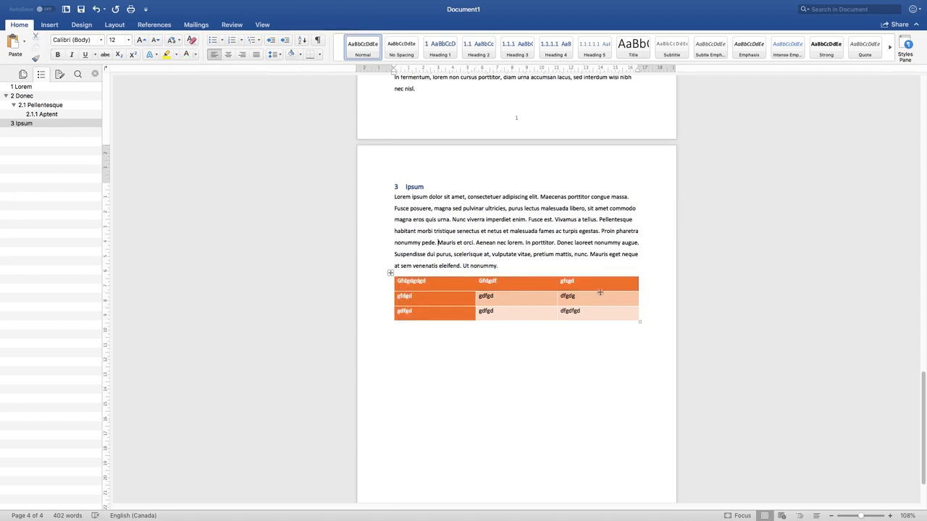
Adjust the border between the table's first two columns and resize the whole table slightly from its corner.
scroll(607, 293, down, 2)
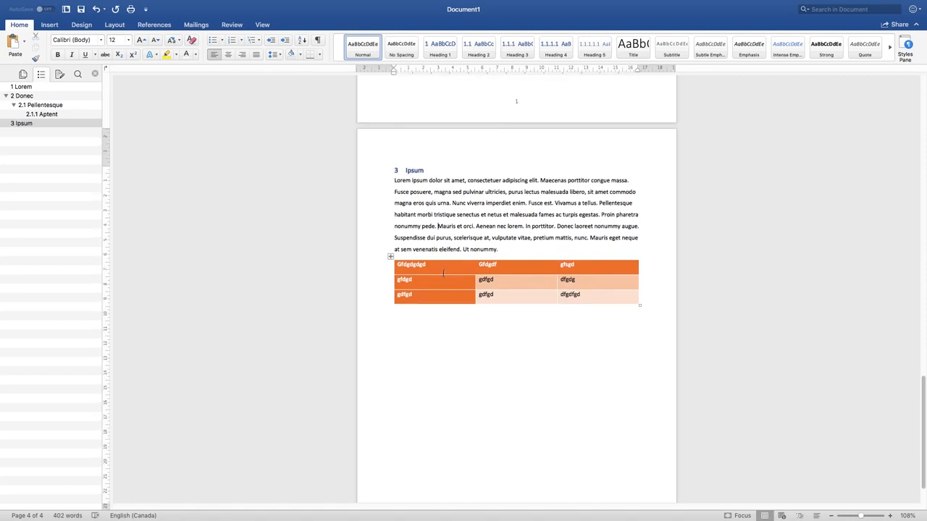
click(473, 276)
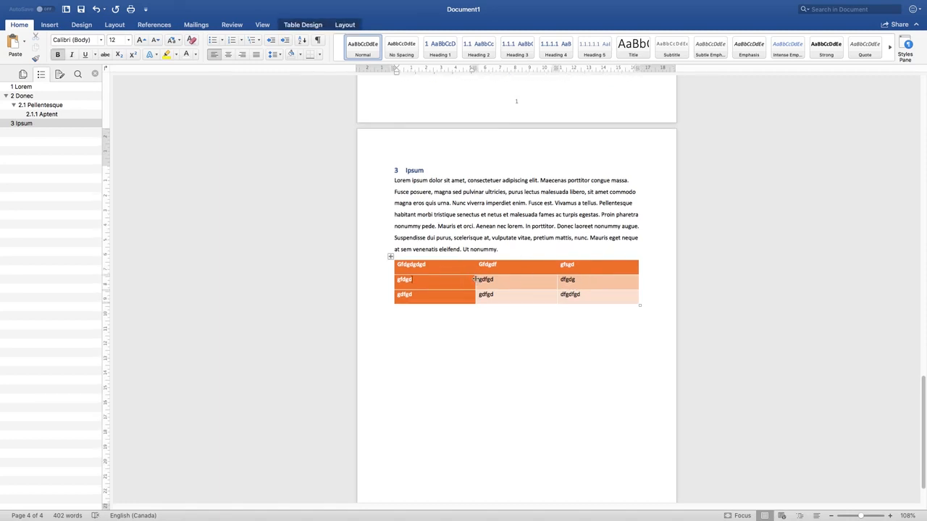
mouse_move(474, 278)
mouse_down()
mouse_move(444, 280)
mouse_move(471, 282)
mouse_up()
click(390, 256)
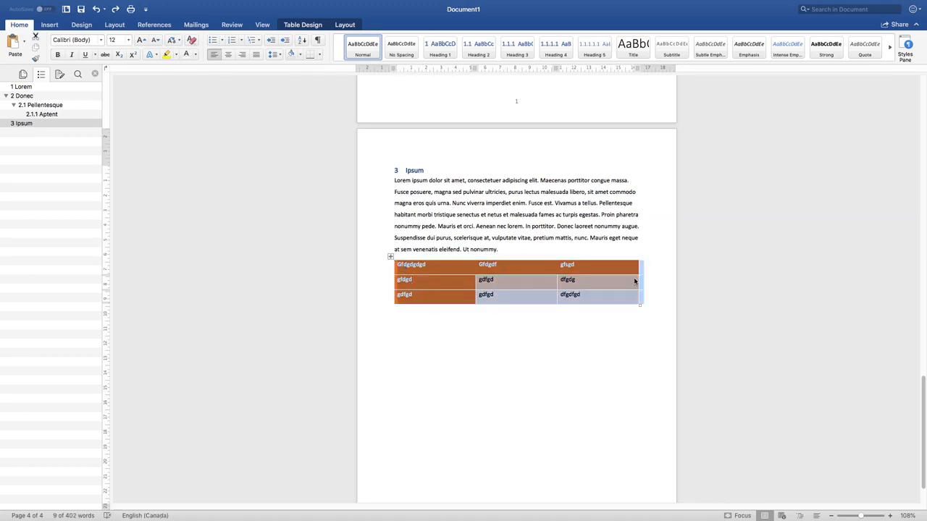
mouse_move(639, 305)
mouse_down()
mouse_move(444, 300)
mouse_move(664, 305)
mouse_move(637, 305)
mouse_up()
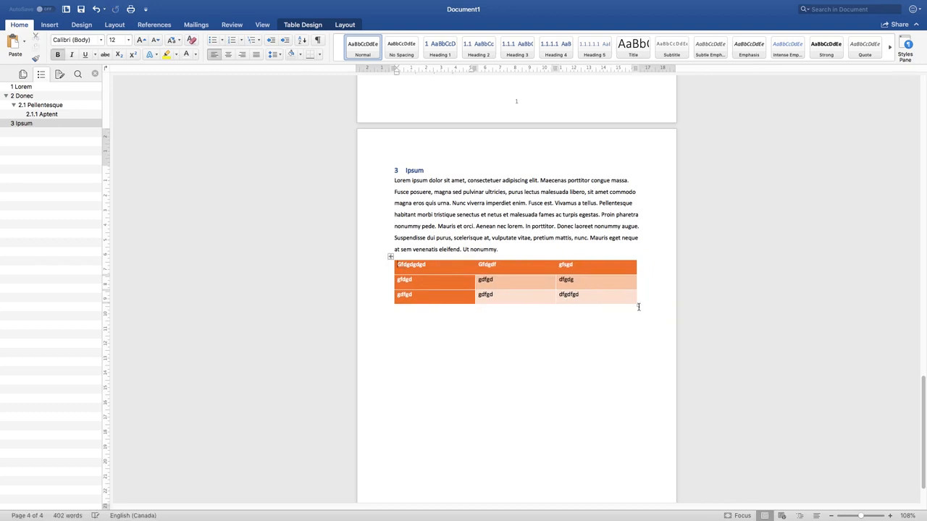
mouse_move(636, 306)
mouse_down()
mouse_move(522, 304)
mouse_move(466, 316)
mouse_move(529, 449)
mouse_move(509, 330)
mouse_move(555, 279)
mouse_move(616, 441)
mouse_move(653, 319)
mouse_move(340, 287)
mouse_move(705, 292)
mouse_move(485, 286)
mouse_move(639, 304)
mouse_up()
Select the whole table and fit its columns to the text with AutoFit Contents.
click(390, 257)
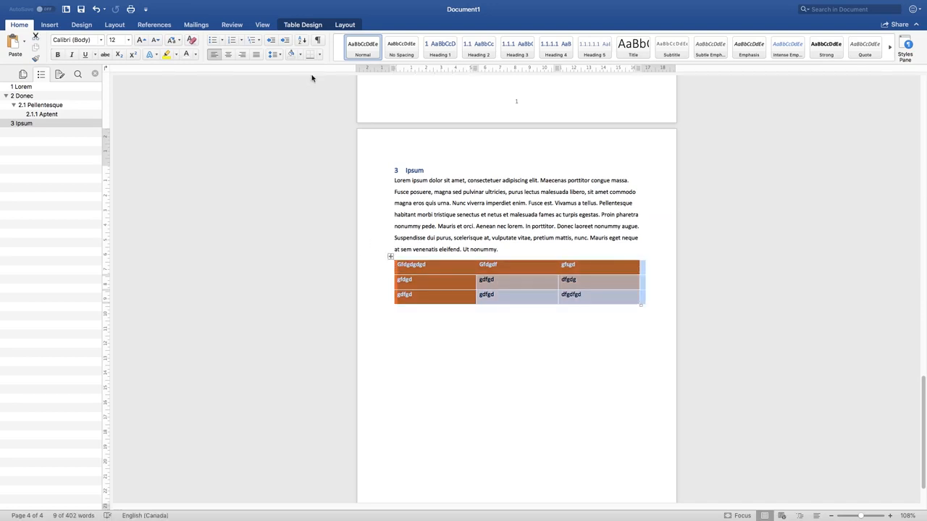
click(304, 28)
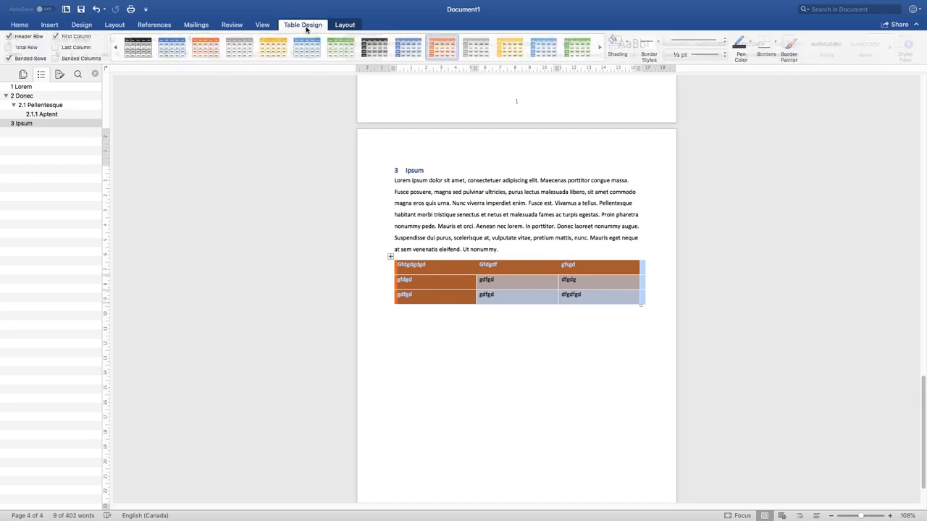
click(346, 25)
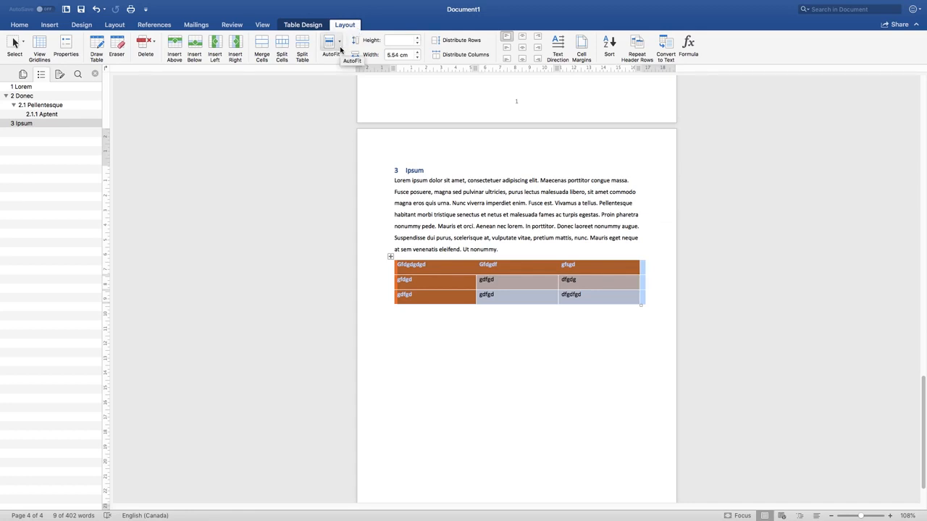
click(340, 49)
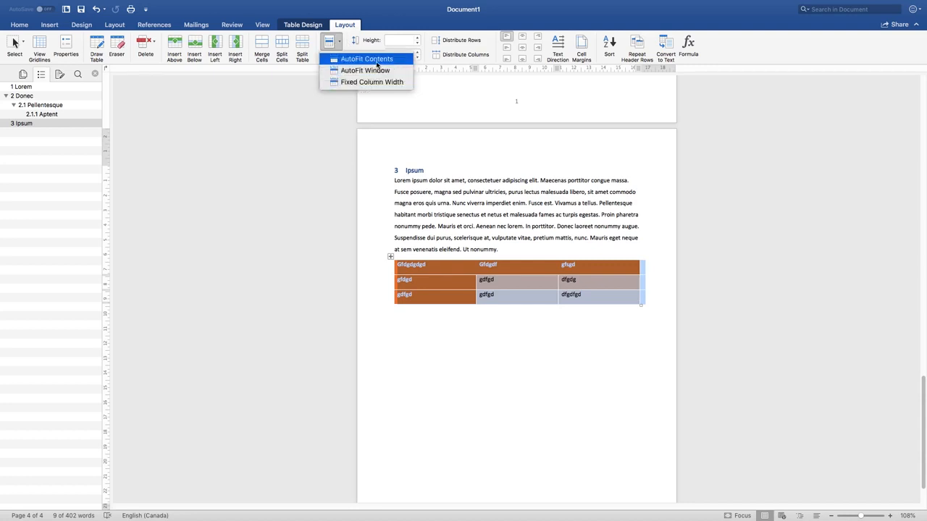
click(376, 59)
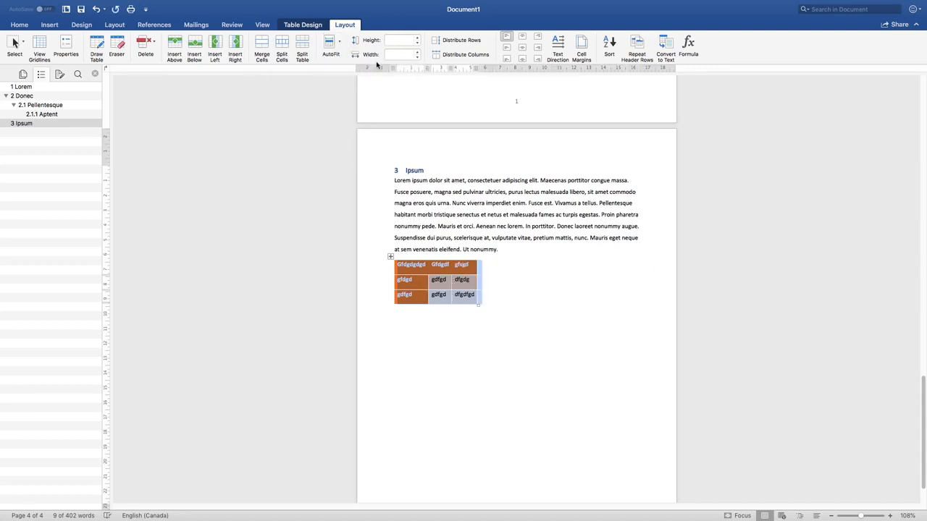
click(498, 299)
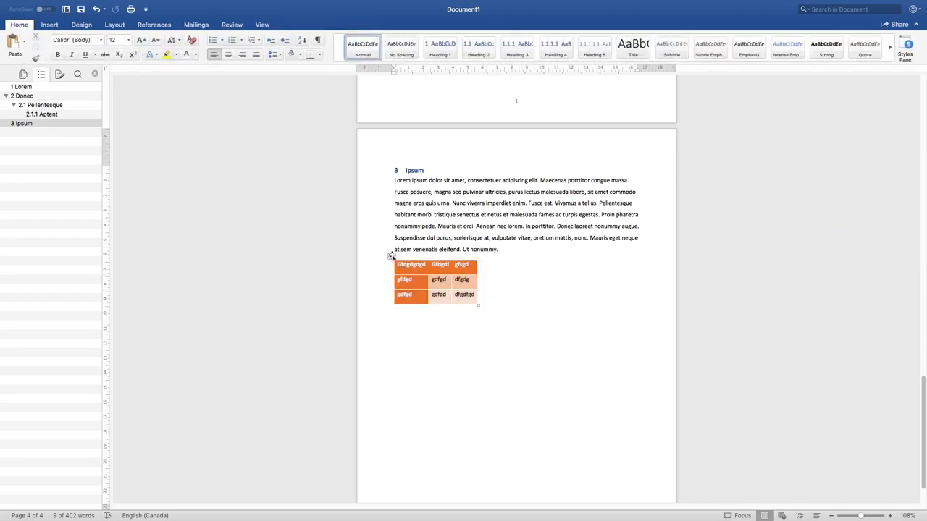
Select the whole table and increase its row height to 1.7 cm.
click(391, 257)
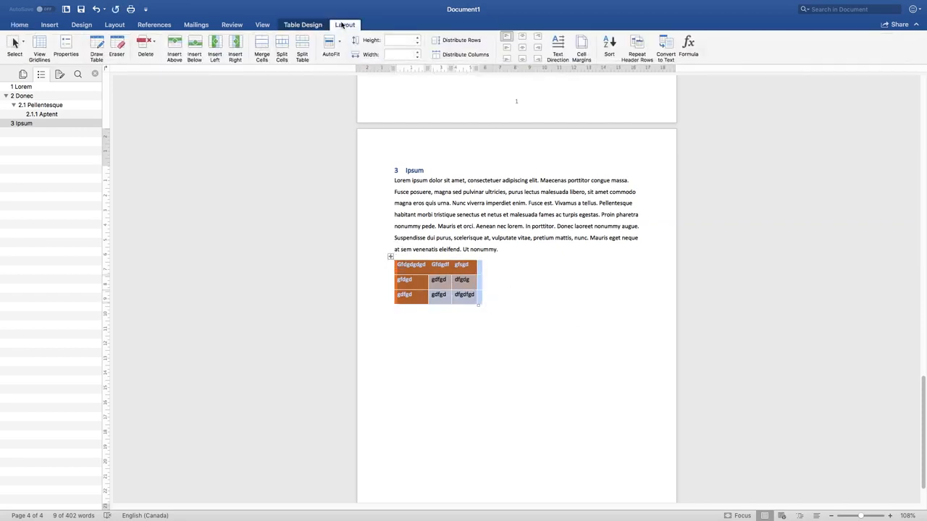
click(416, 38)
click(416, 39)
click(416, 39)
click(416, 40)
click(416, 40)
click(416, 39)
click(416, 39)
click(416, 40)
click(416, 39)
click(416, 39)
Set the width of all the table's columns to 5 cm and deselect the table.
click(417, 53)
click(417, 52)
click(417, 53)
click(417, 53)
click(417, 53)
click(417, 53)
click(417, 53)
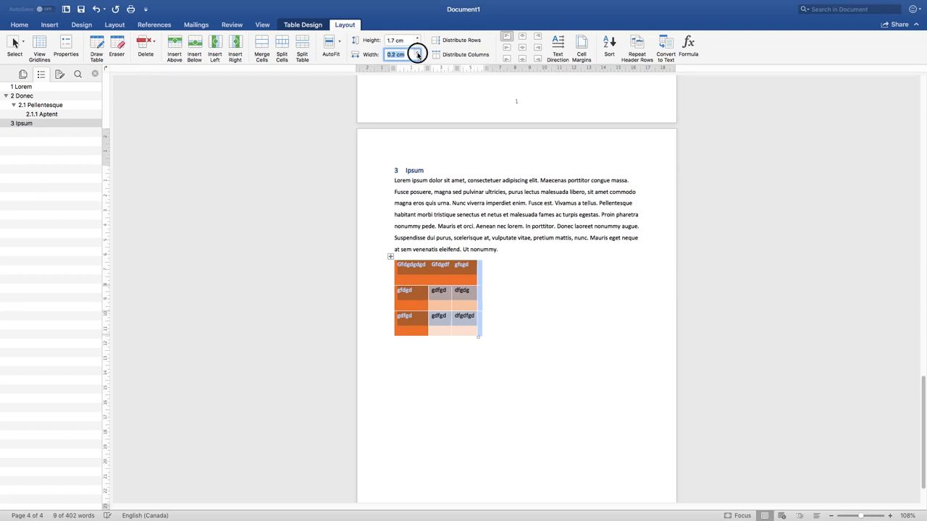
key(BackSpace)
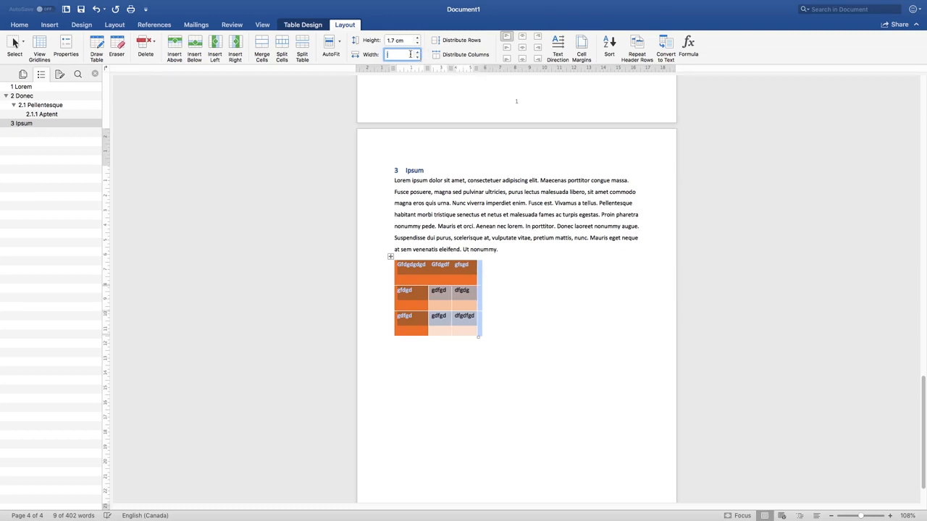
text(5)
key(Return)
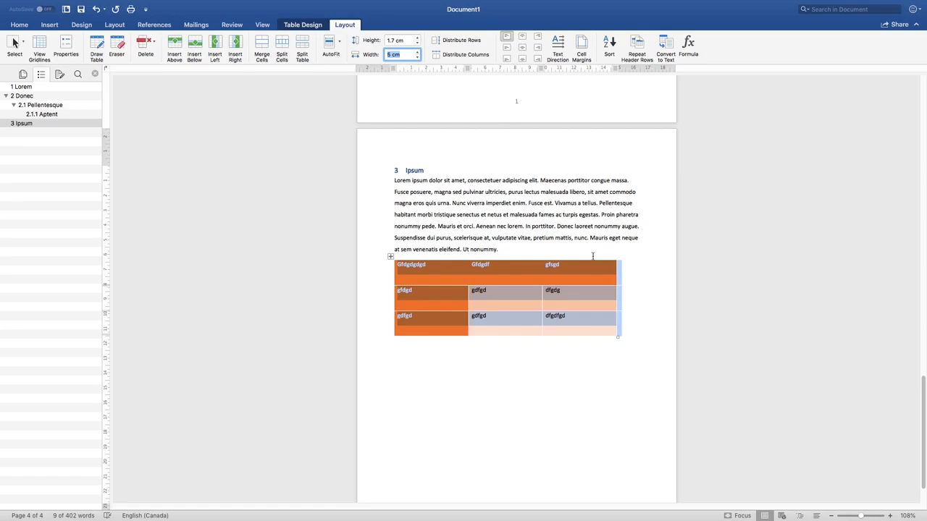
click(523, 238)
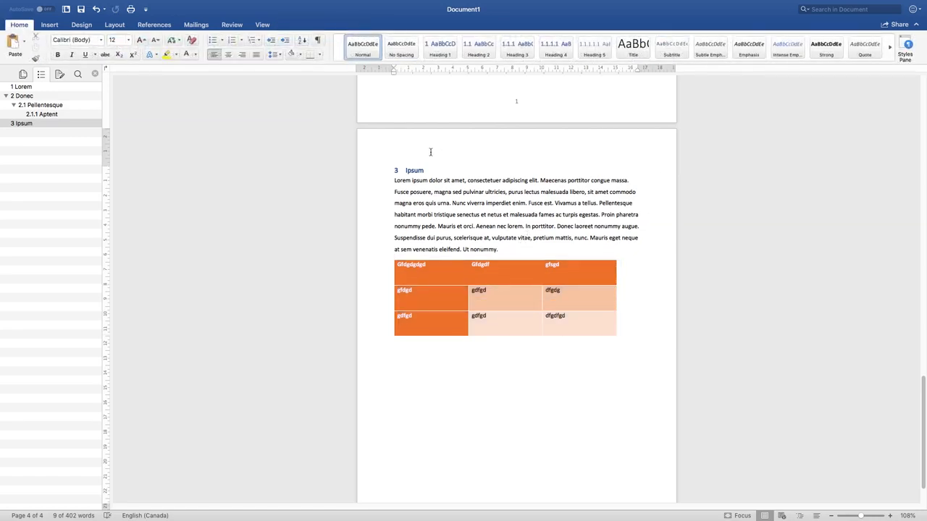
click(447, 264)
click(390, 257)
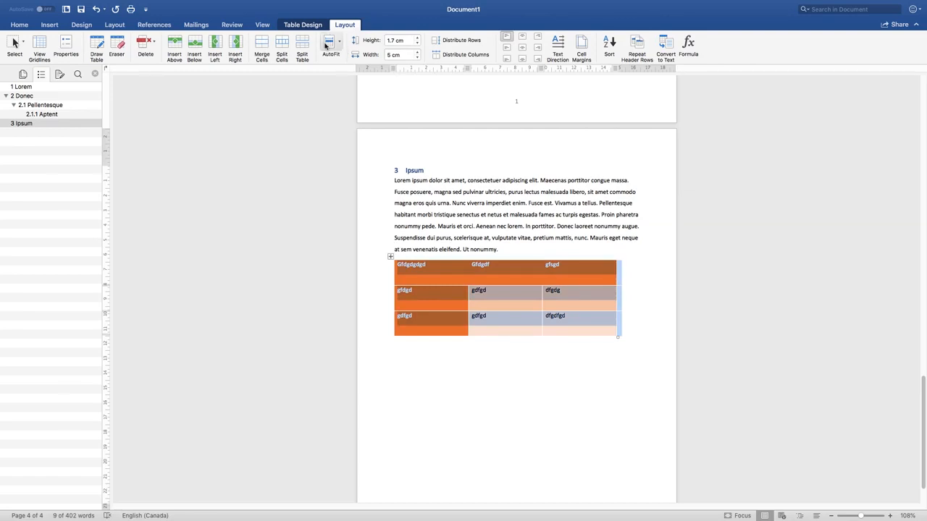
click(632, 352)
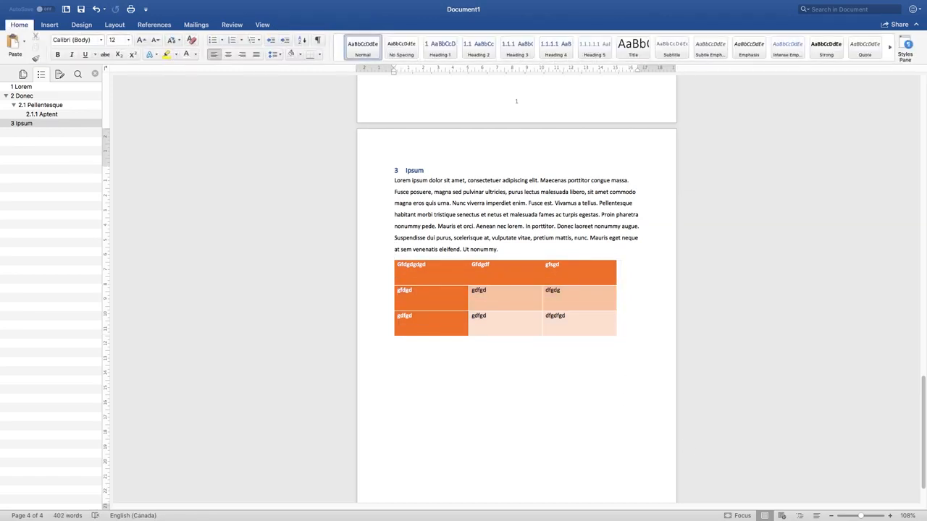
click(390, 258)
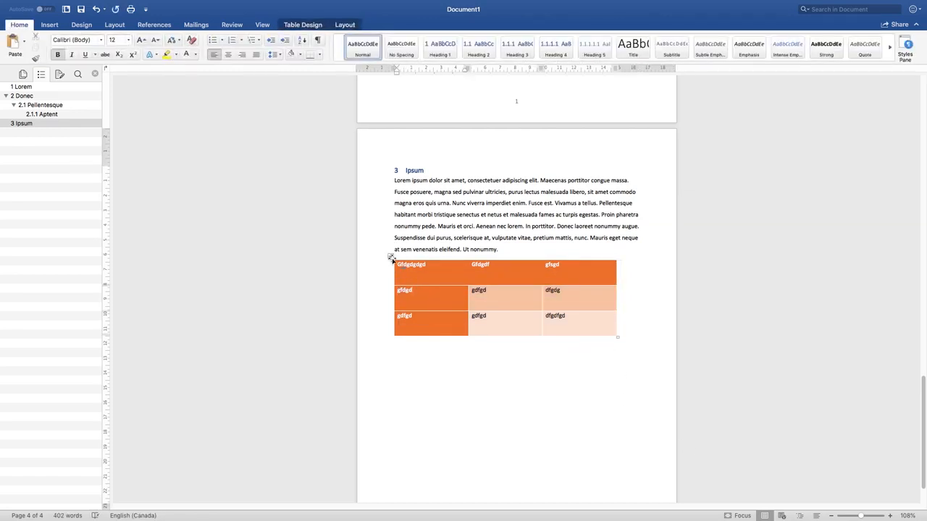
Insert a 2-D clustered column chart on the empty line below the table.
click(441, 365)
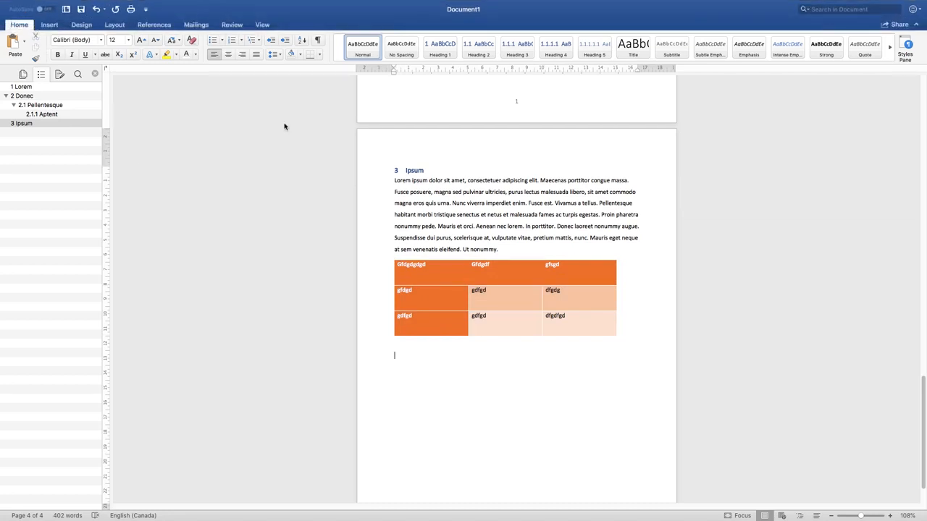
click(117, 29)
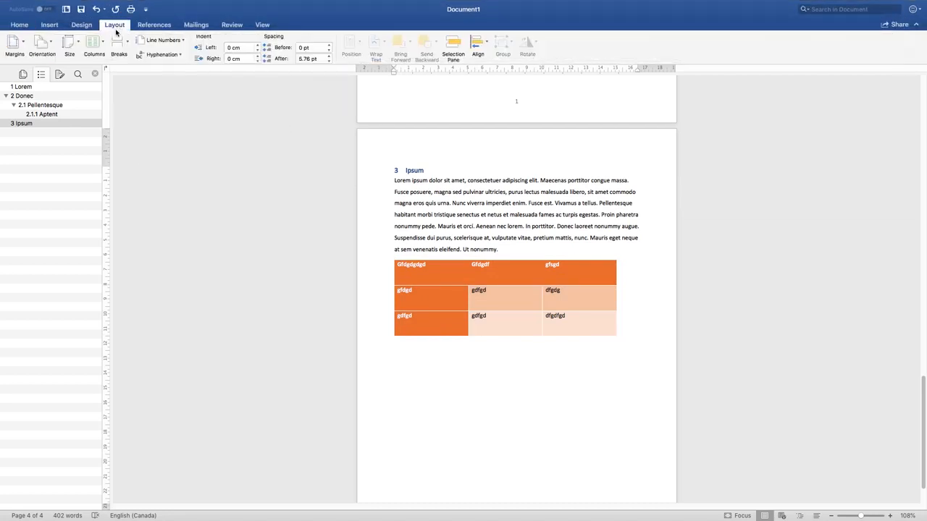
click(49, 29)
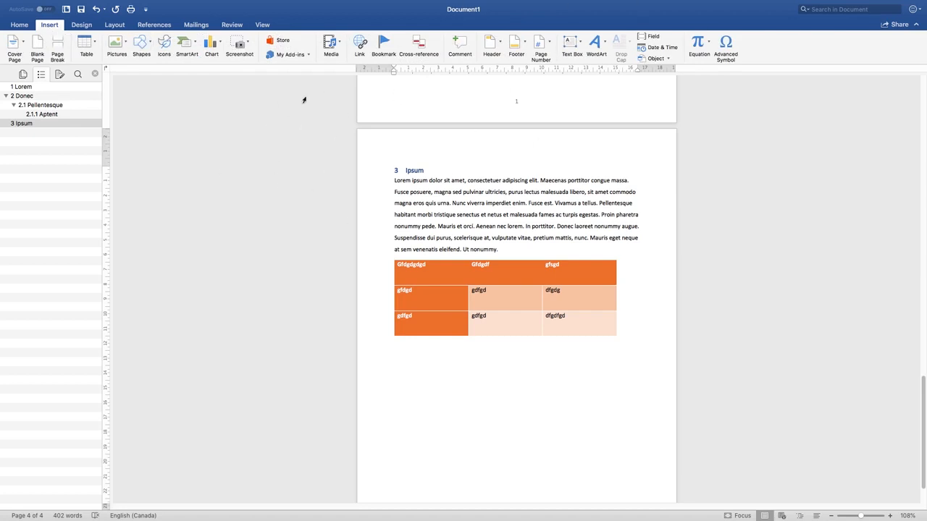
click(218, 49)
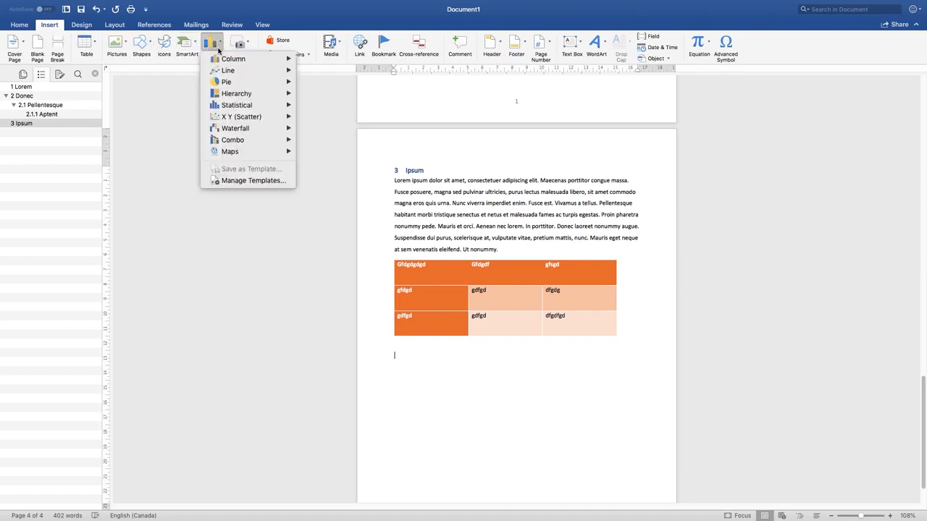
mouse_move(230, 61)
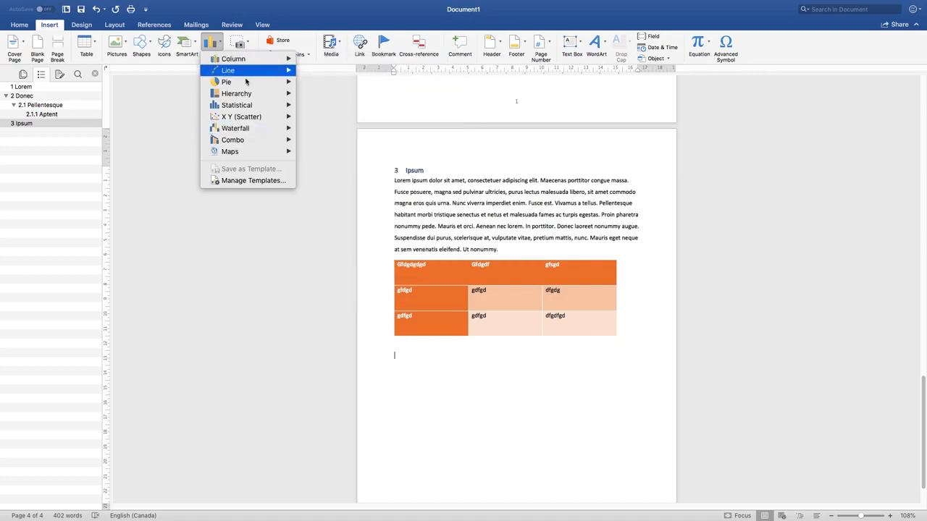
mouse_move(259, 62)
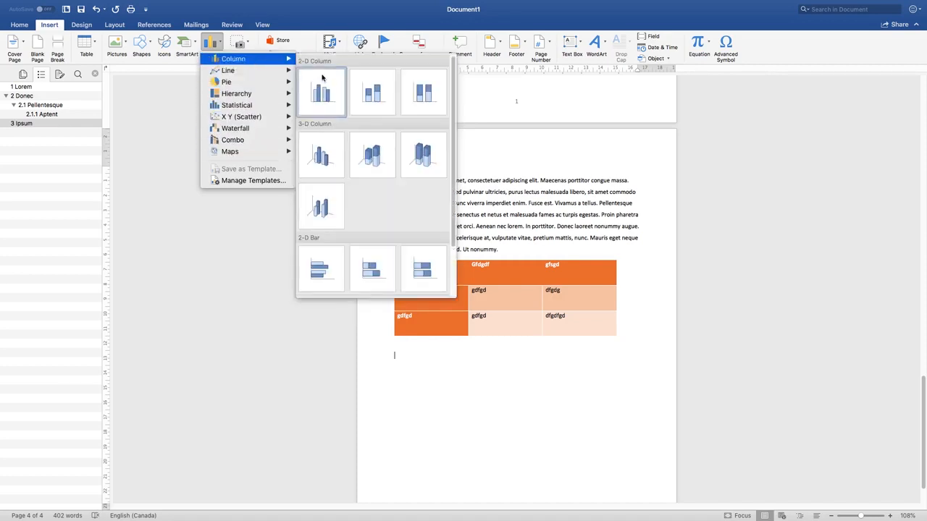
click(322, 92)
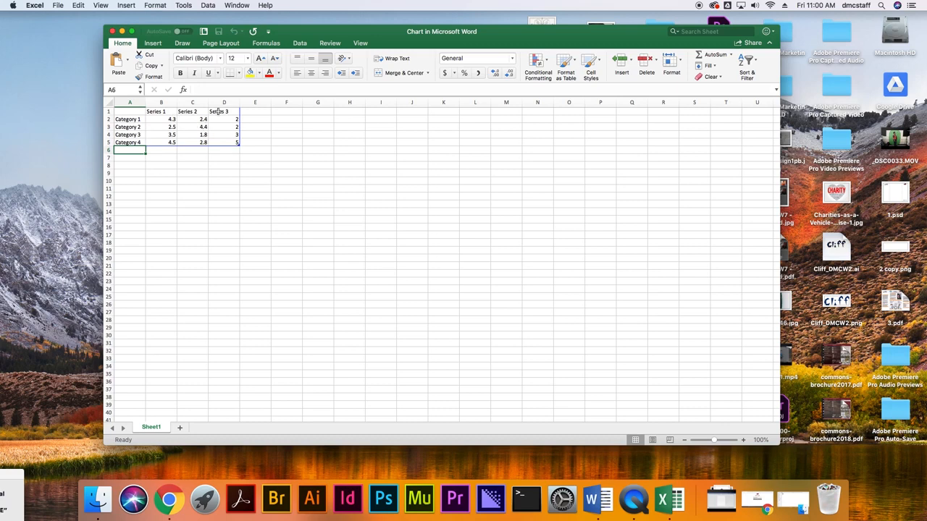
Shrink the chart's data range in the Excel sheet to leave out Series 3, and switch to Word to check the chart.
drag(241, 147, 215, 142)
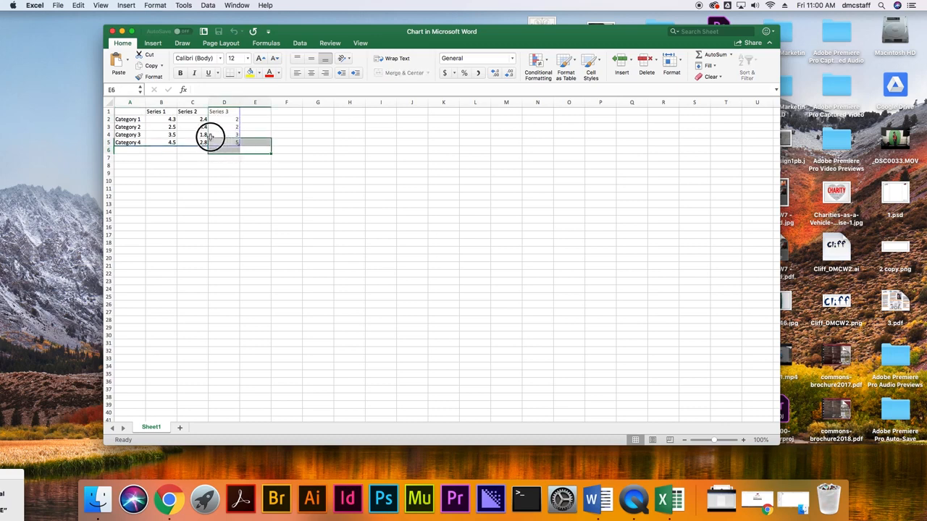
click(197, 126)
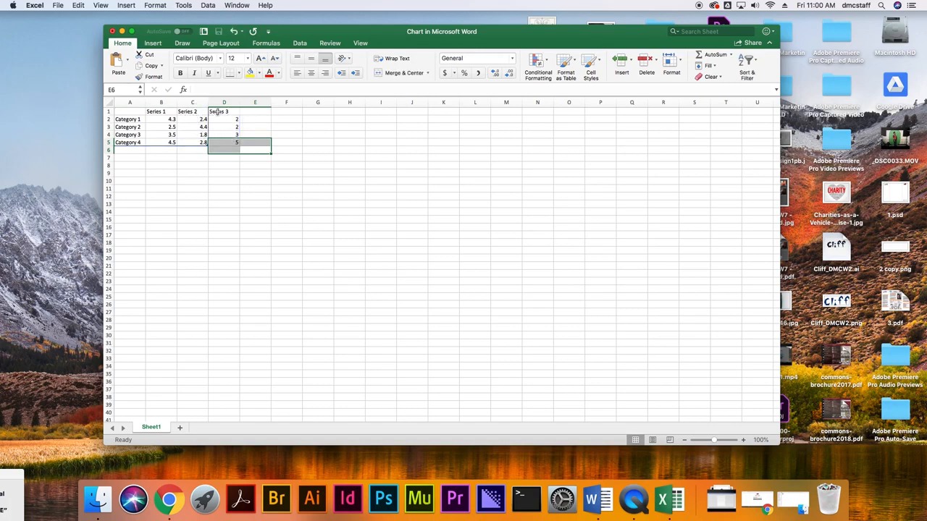
click(598, 508)
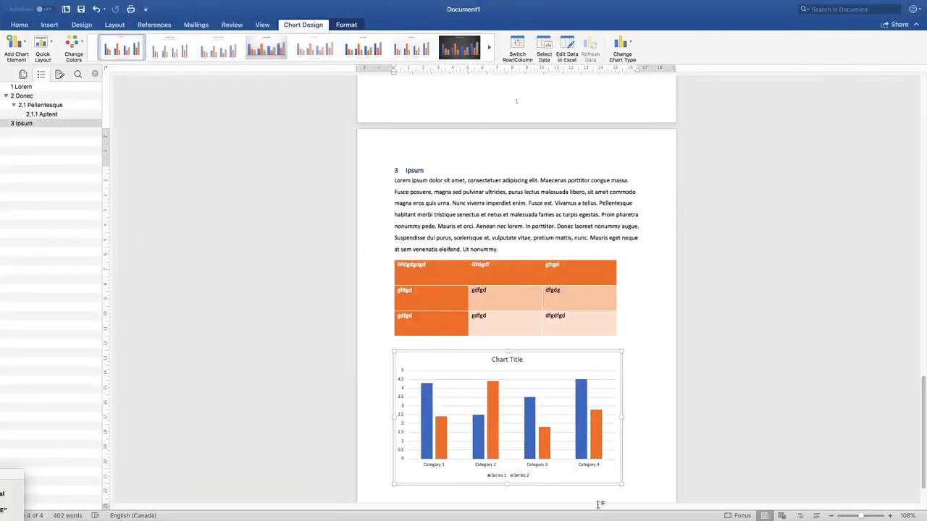
scroll(669, 403, down, 1)
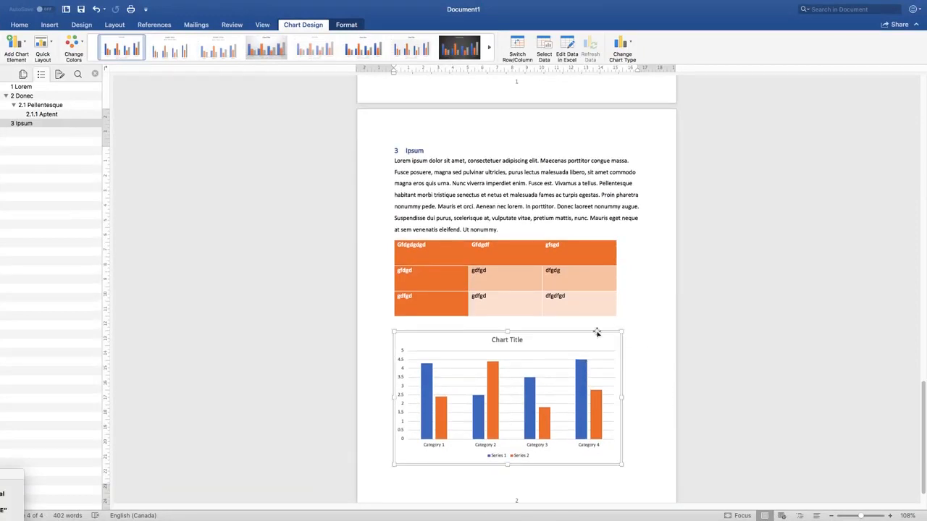
mouse_move(530, 402)
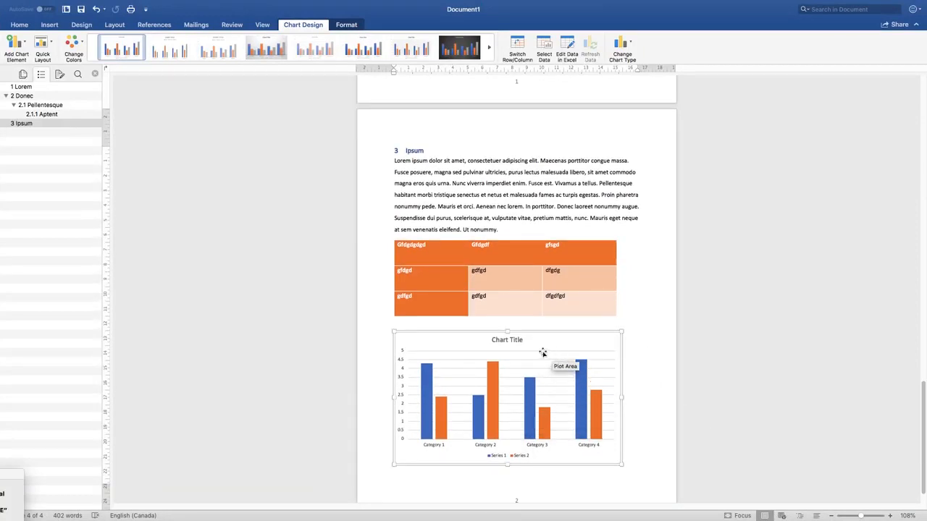
Extend the chart's data range in the Excel sheet to A1:D5 to include Series 3, and return to Word.
key(super+Tab)
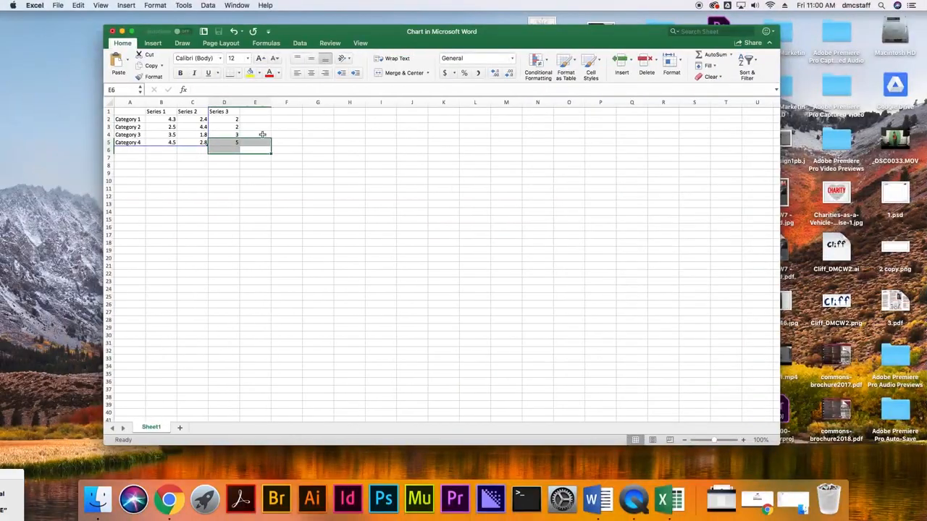
drag(208, 146, 246, 147)
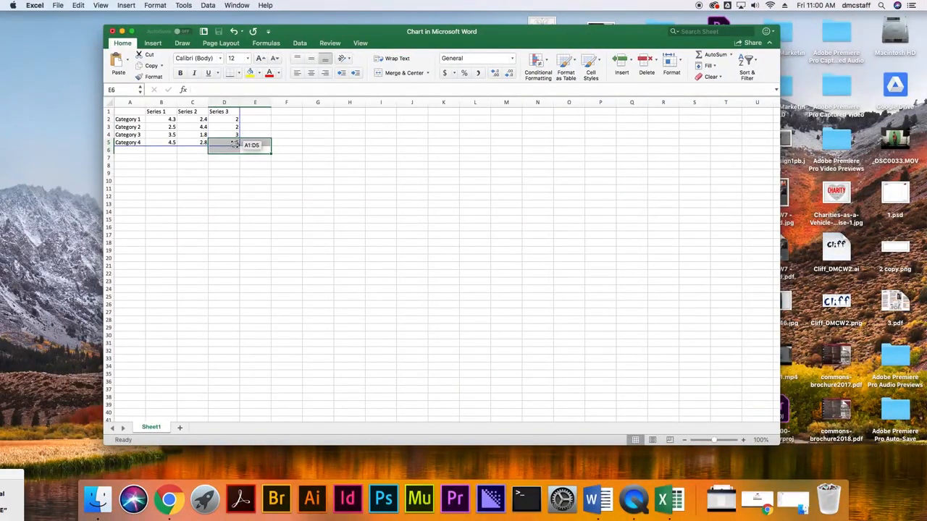
key(super+Tab)
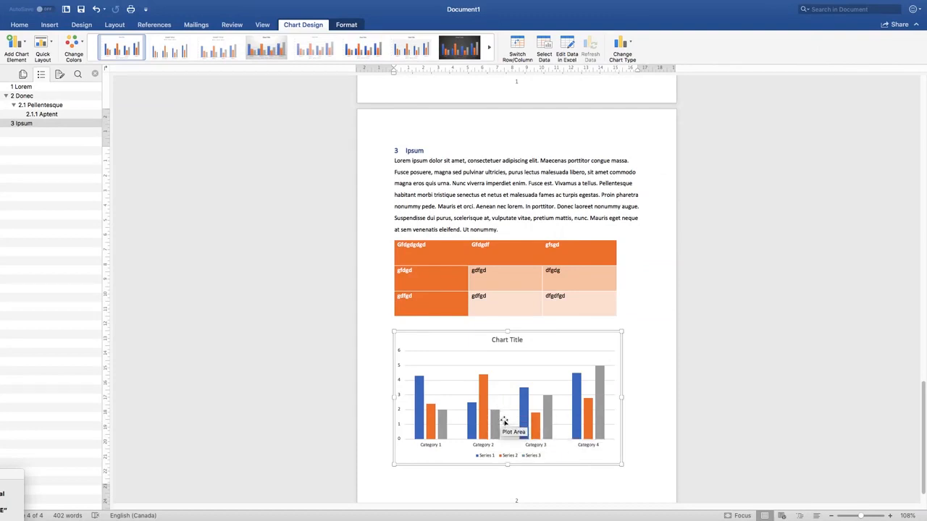
Select the column chart below the table.
click(715, 333)
scroll(715, 333, down, 1)
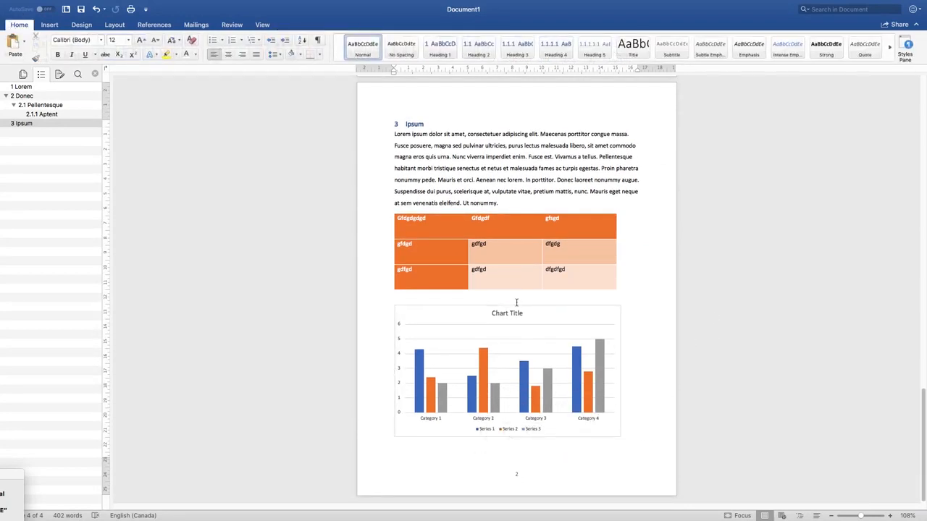
click(561, 313)
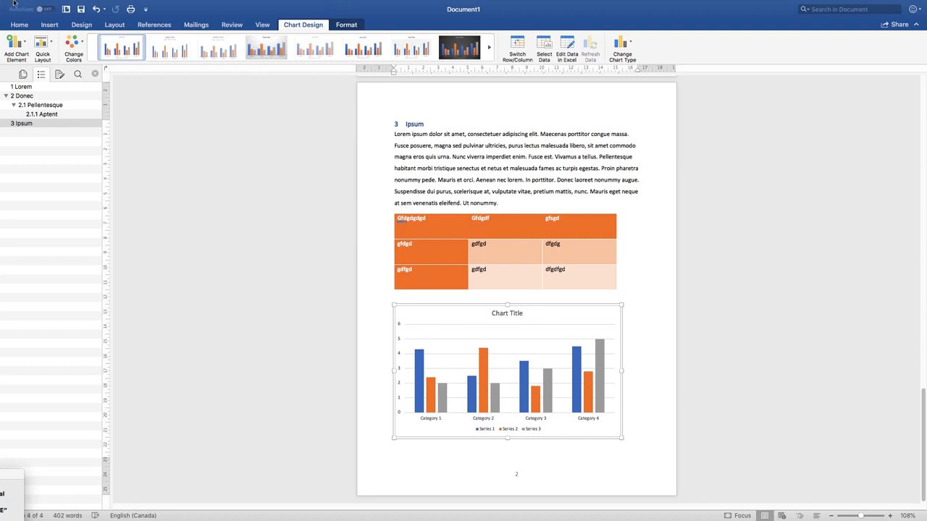
mouse_move(11, 4)
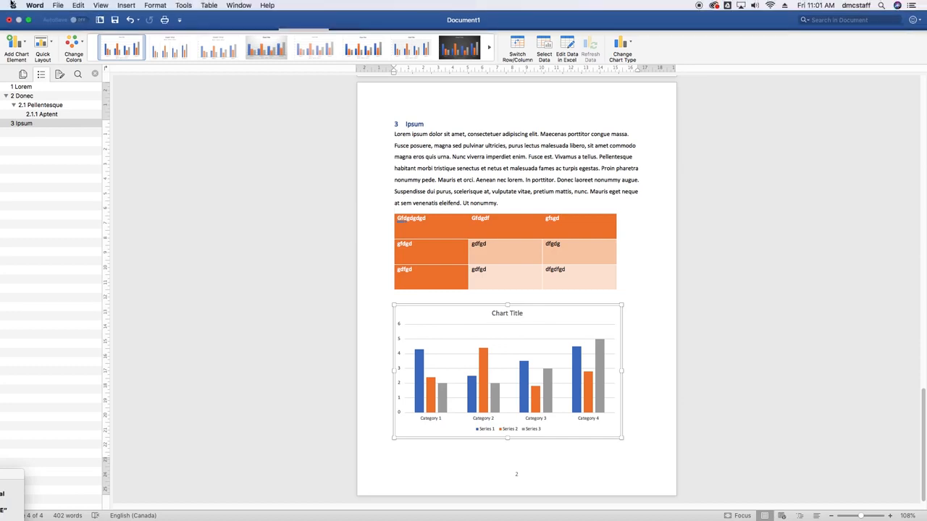